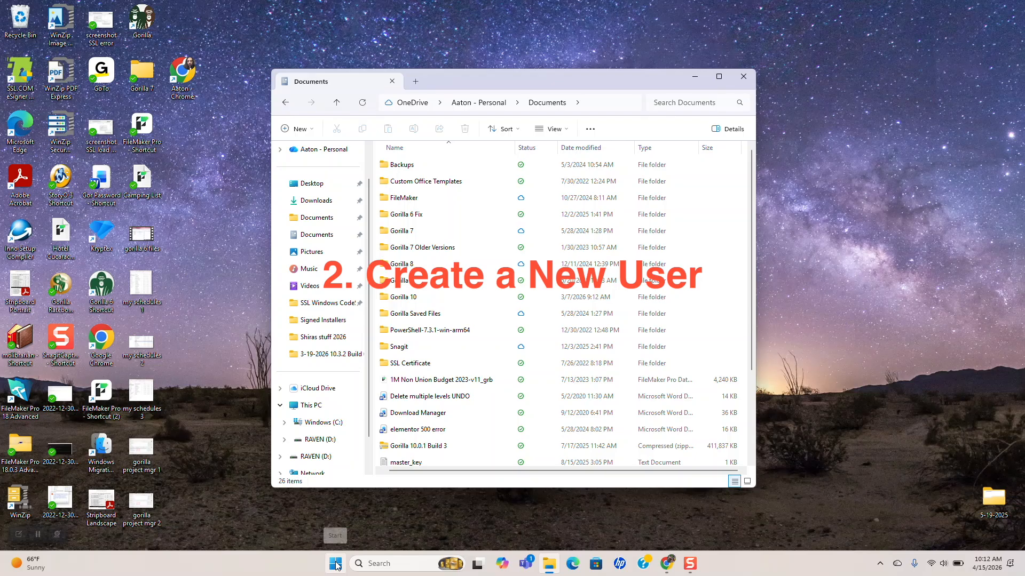
# Search the Start menu for 'settings' and launch the Settings app
pyautogui.click(335, 564)
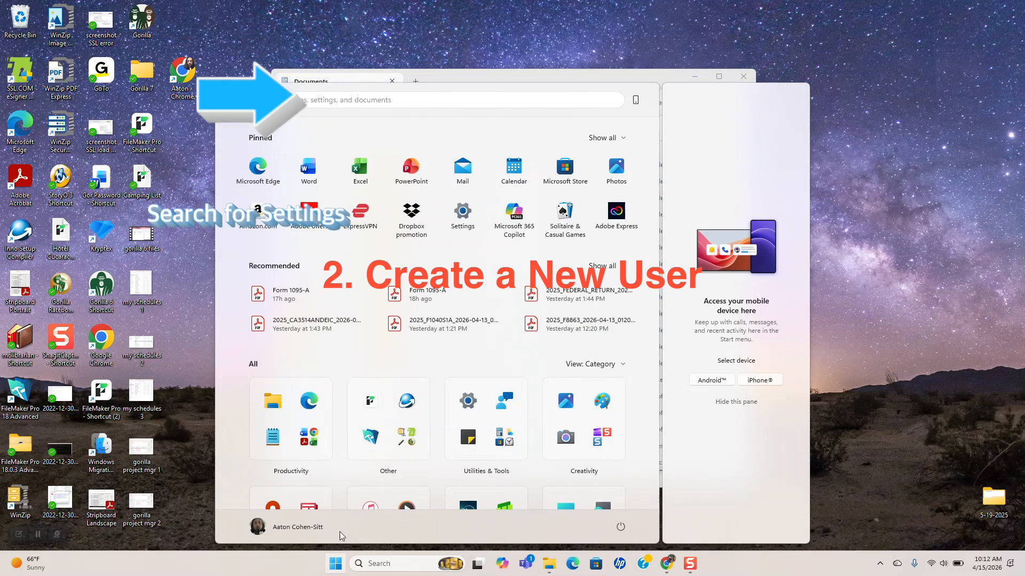
pyautogui.write('set')
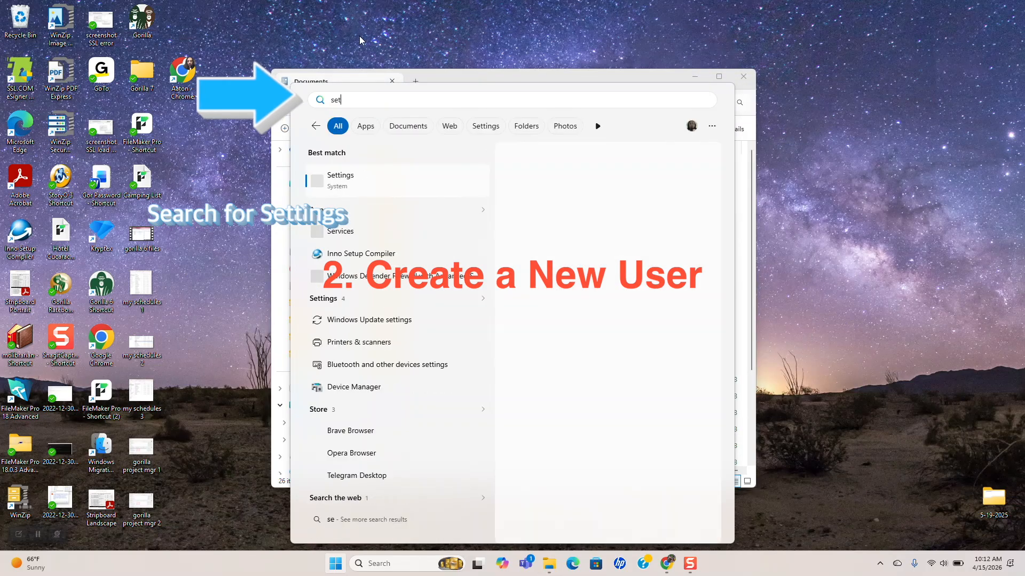
pyautogui.write('ti')
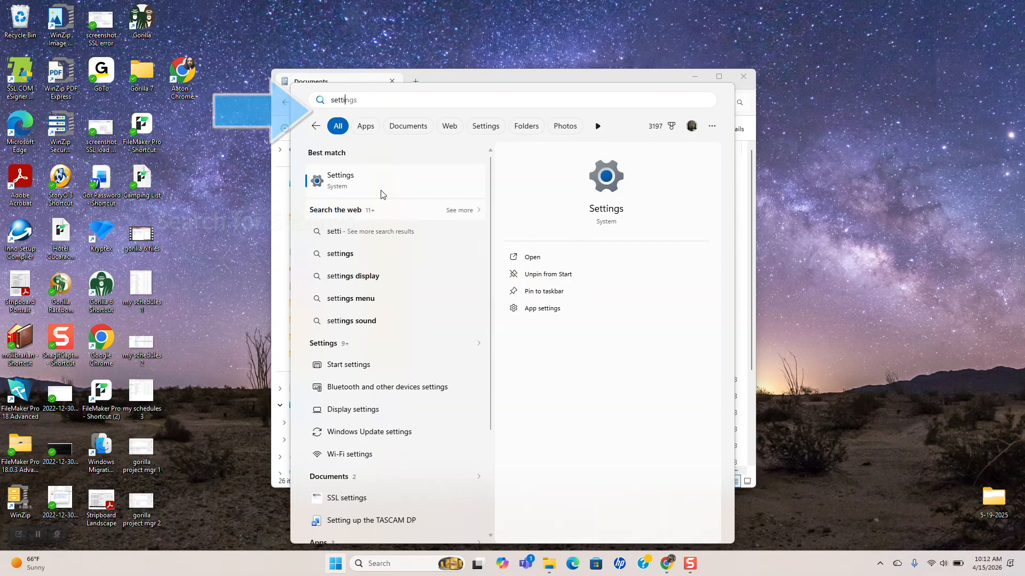
pyautogui.click(364, 184)
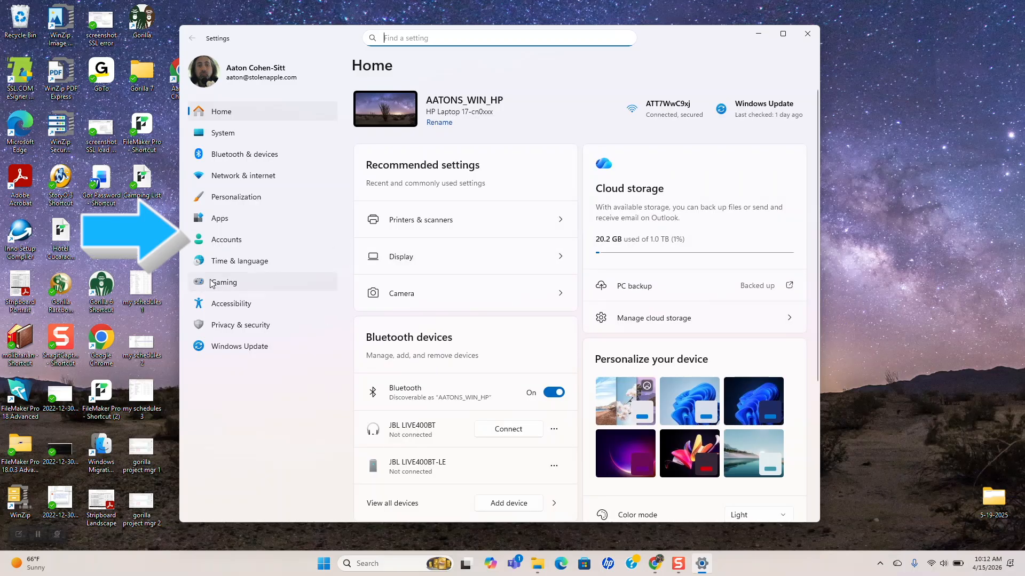
# Go to Accounts > Other users, add an account, and proceed without the person's sign-in information
pyautogui.click(216, 242)
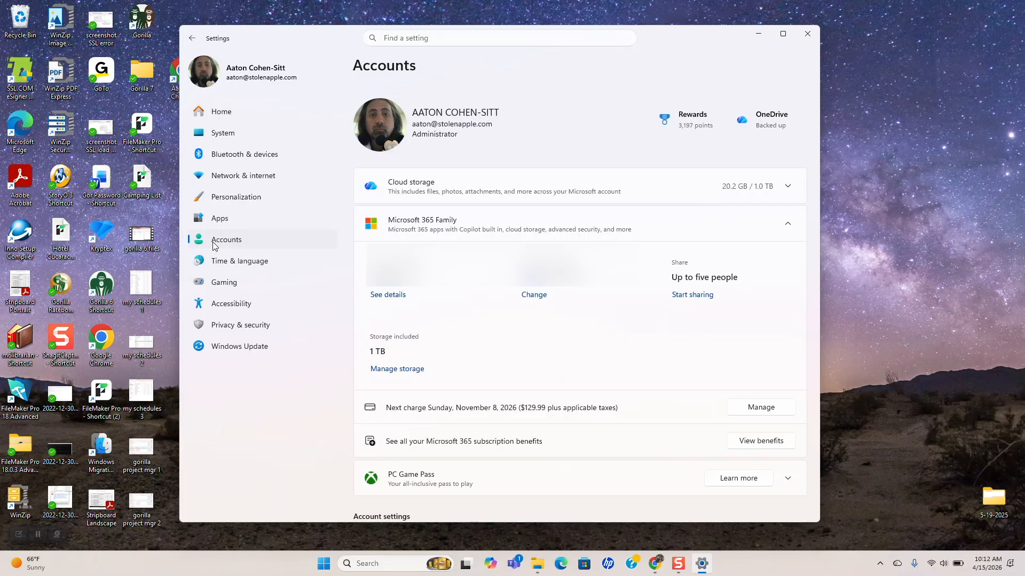
pyautogui.scroll(-5, 593, 393)
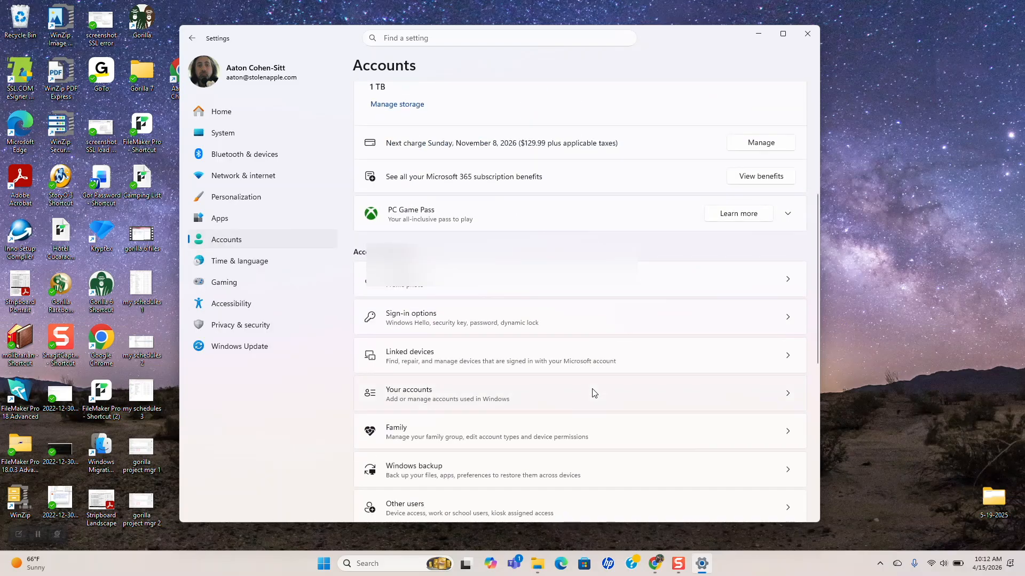
pyautogui.scroll(-7, 594, 393)
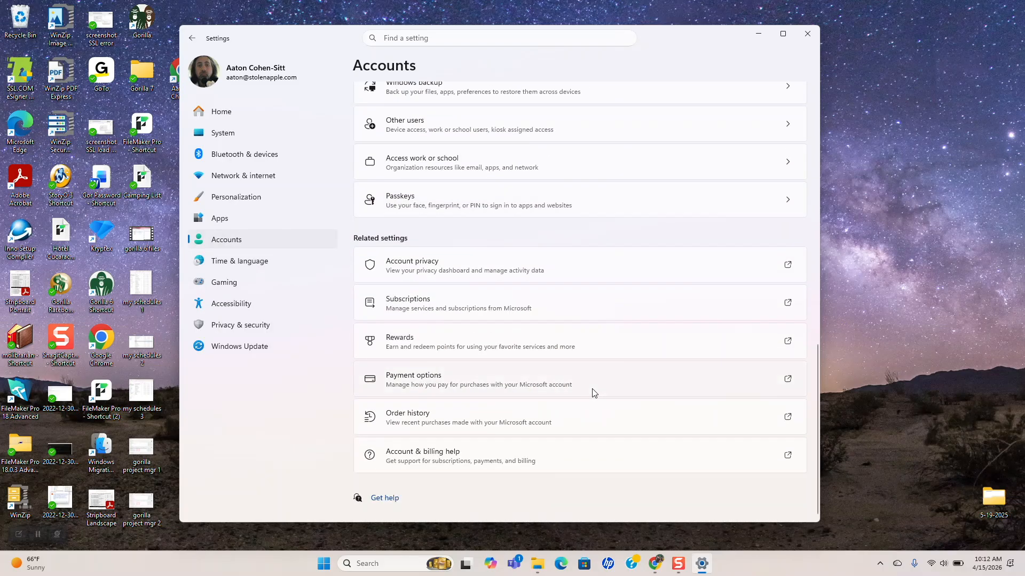
pyautogui.click(426, 127)
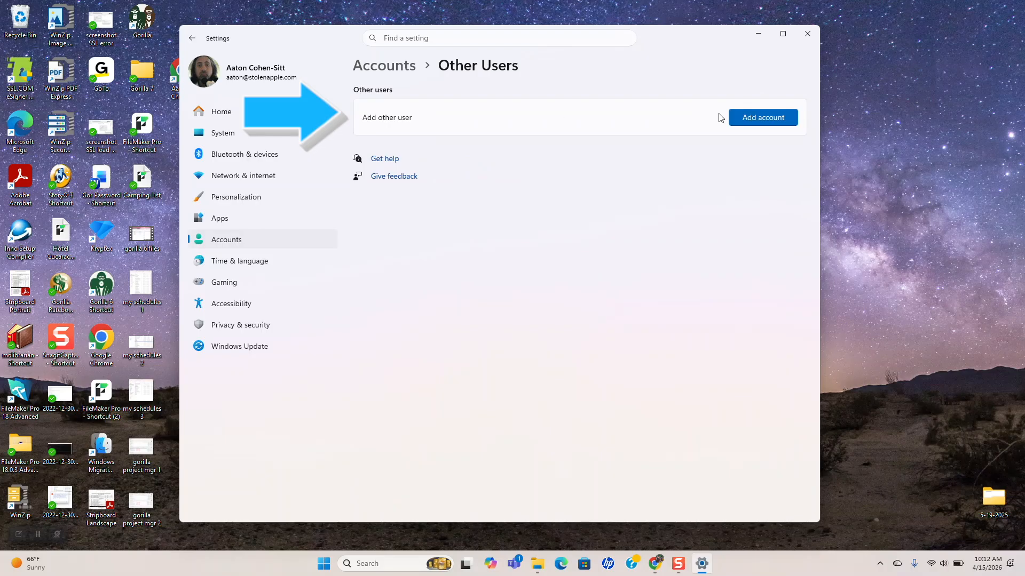
pyautogui.click(771, 119)
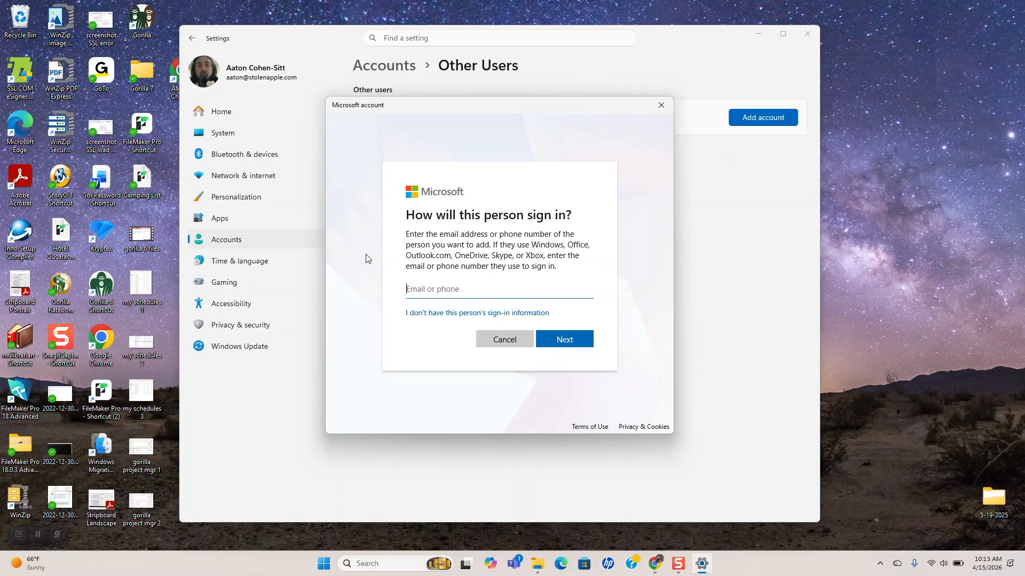
pyautogui.click(419, 313)
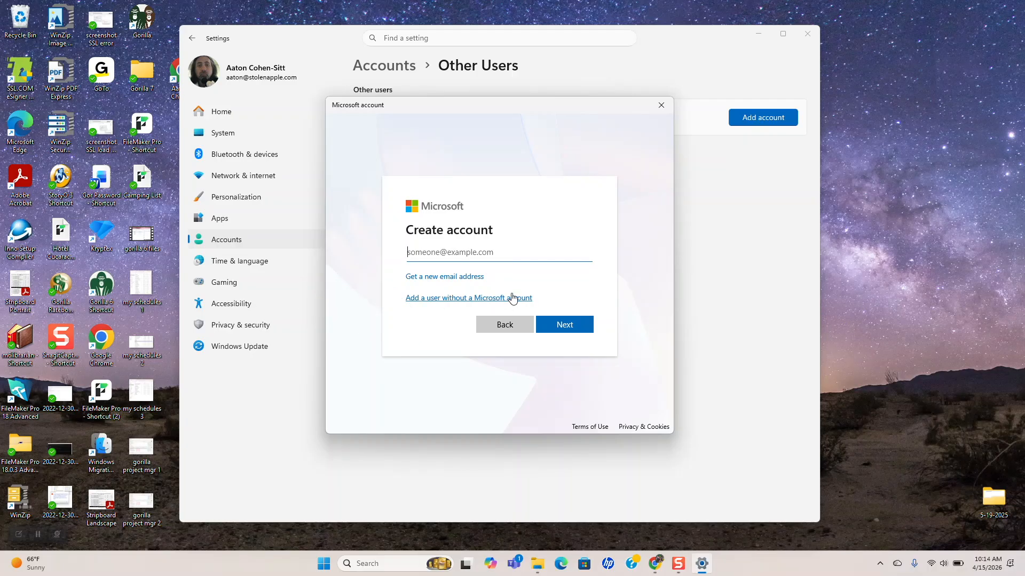
# Choose to add a user without a Microsoft account, entering the new user's name and password twice
pyautogui.click(499, 302)
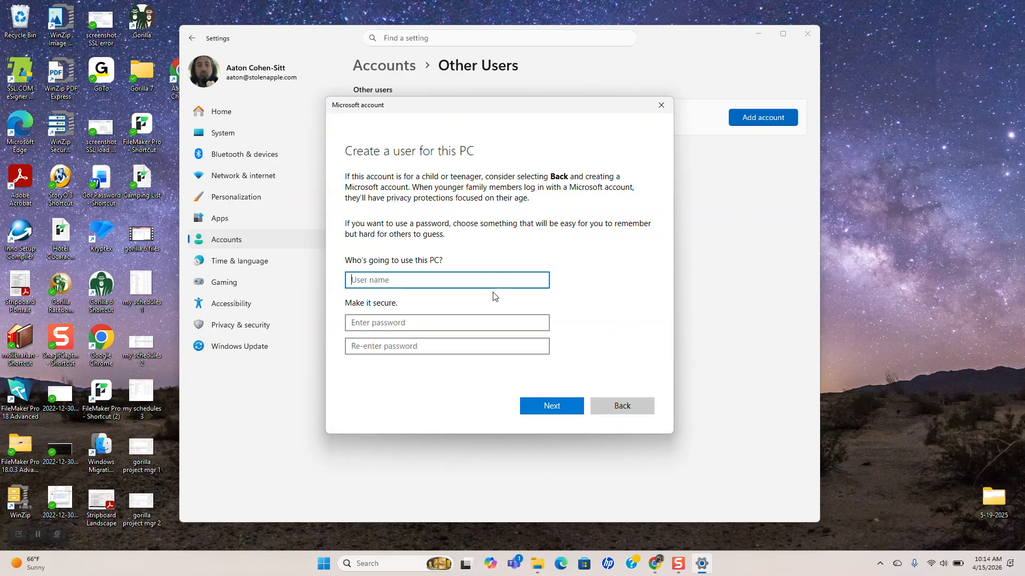
pyautogui.click(367, 323)
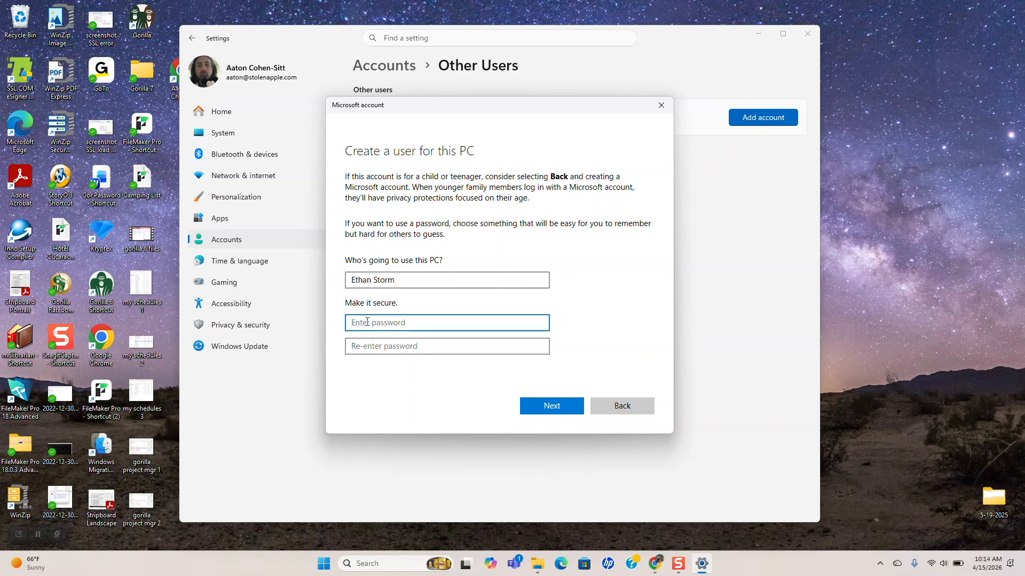
pyautogui.write('•••')
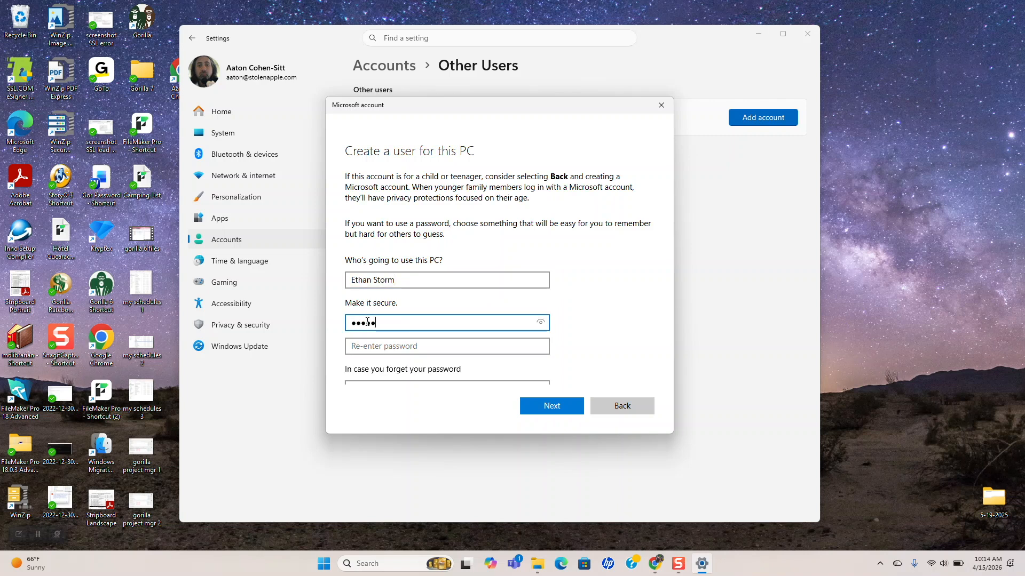
pyautogui.click(373, 347)
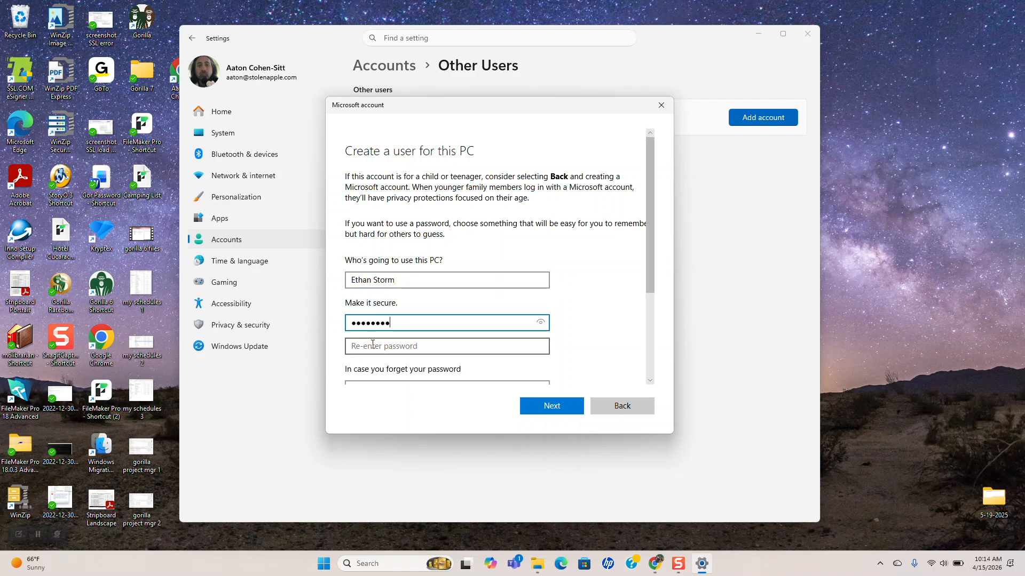
pyautogui.write('•••••')
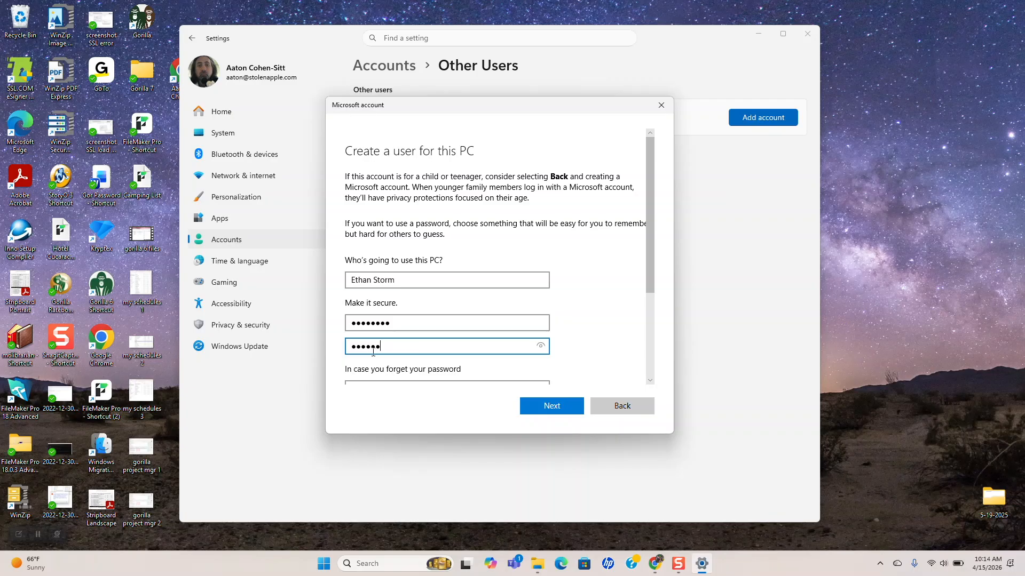
pyautogui.scroll(-3, 408, 359)
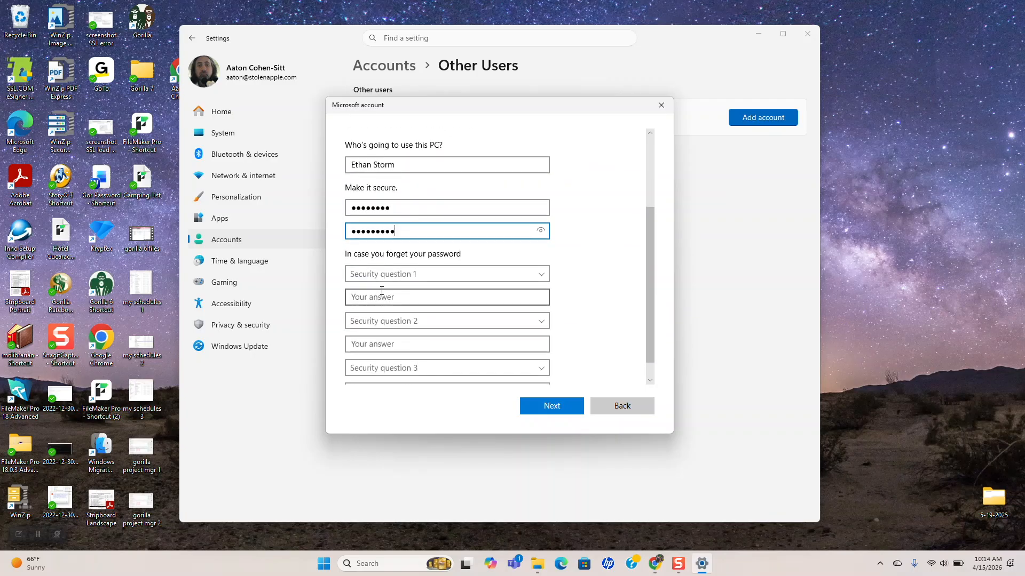
# Pick the first pet's name and birth city security questions and type an answer for each
pyautogui.scroll(-1, 389, 309)
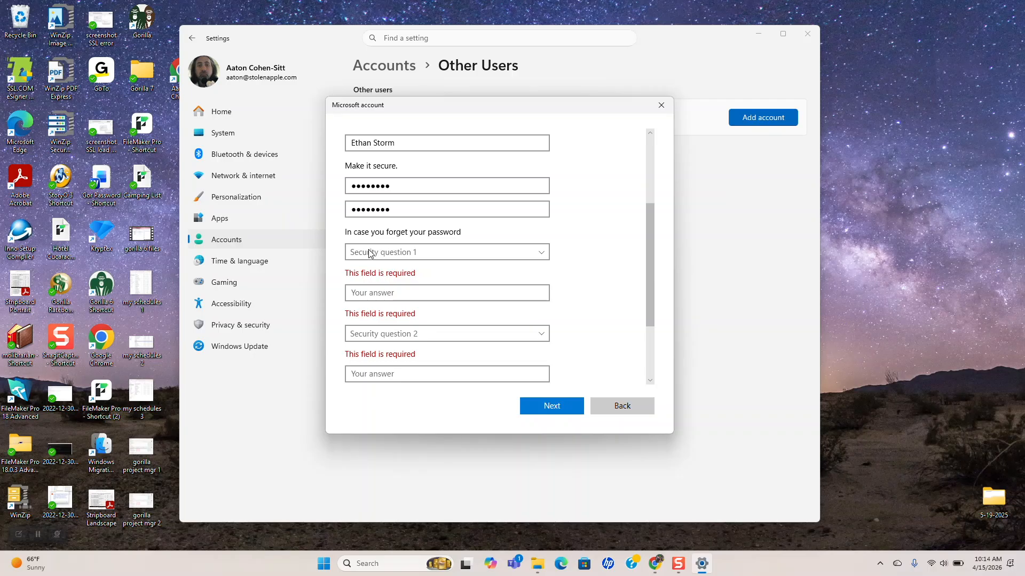
pyautogui.click(368, 253)
pyautogui.click(367, 263)
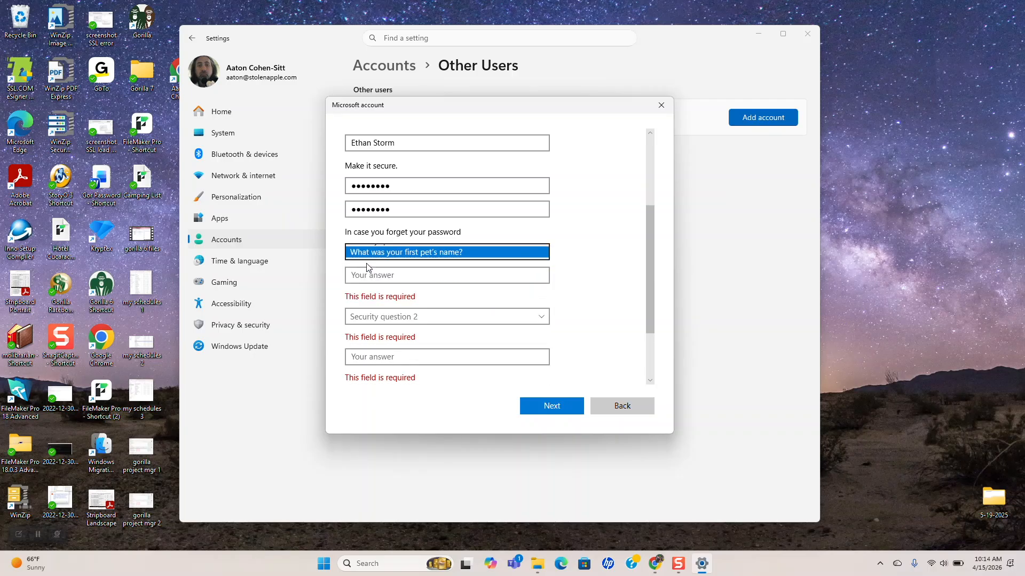
pyautogui.click(360, 276)
pyautogui.write('123')
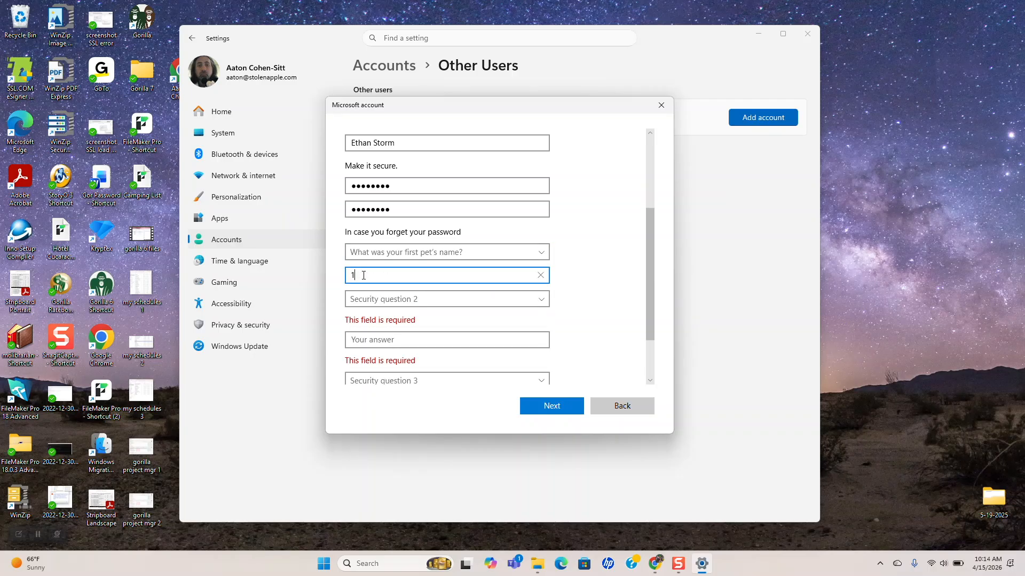
pyautogui.click(372, 299)
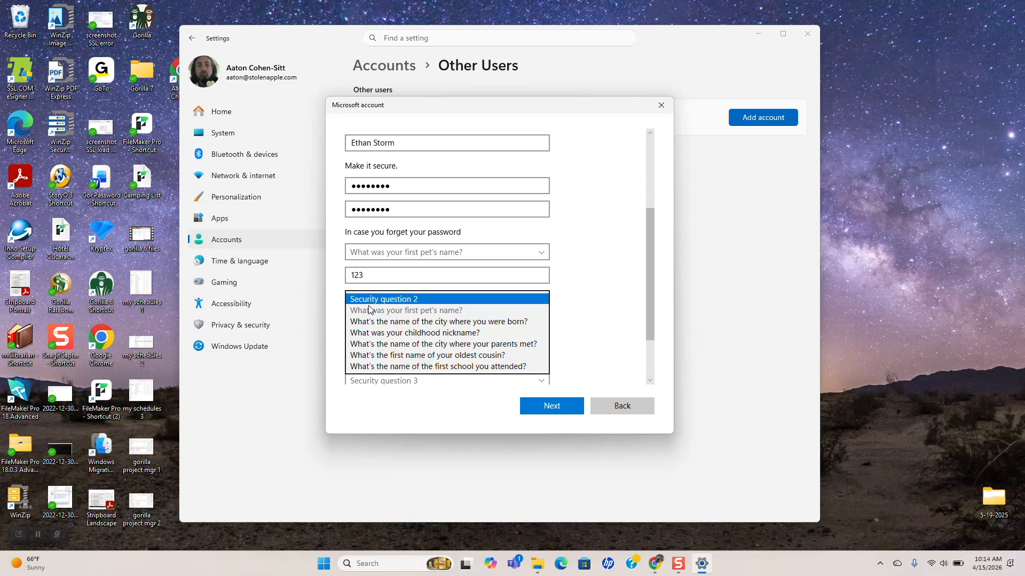
pyautogui.click(366, 322)
pyautogui.click(366, 321)
pyautogui.write('123')
# Pick the childhood nickname question, answer it, and finish creating the local account
pyautogui.click(373, 344)
pyautogui.click(374, 344)
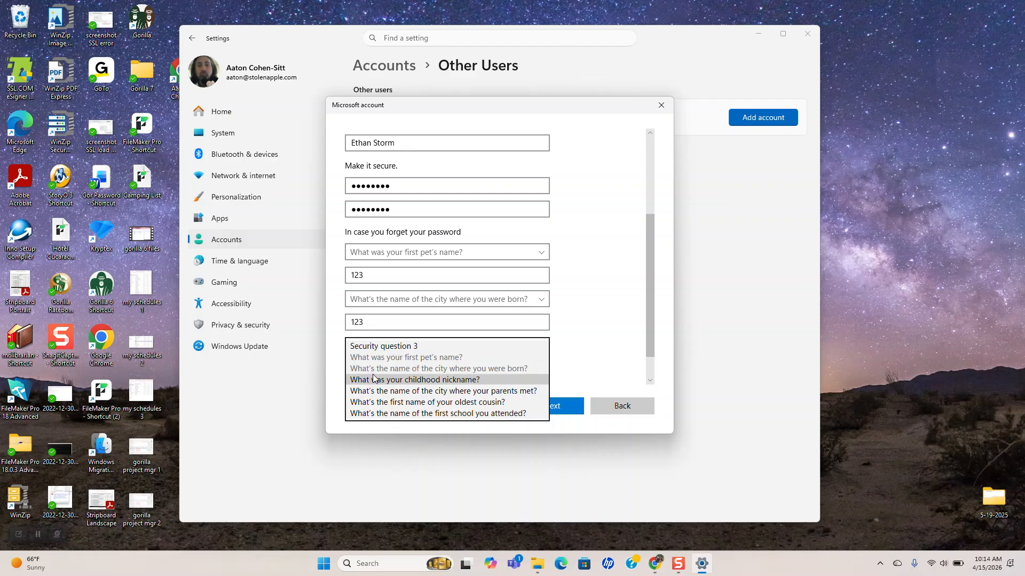
pyautogui.click(373, 379)
pyautogui.click(367, 353)
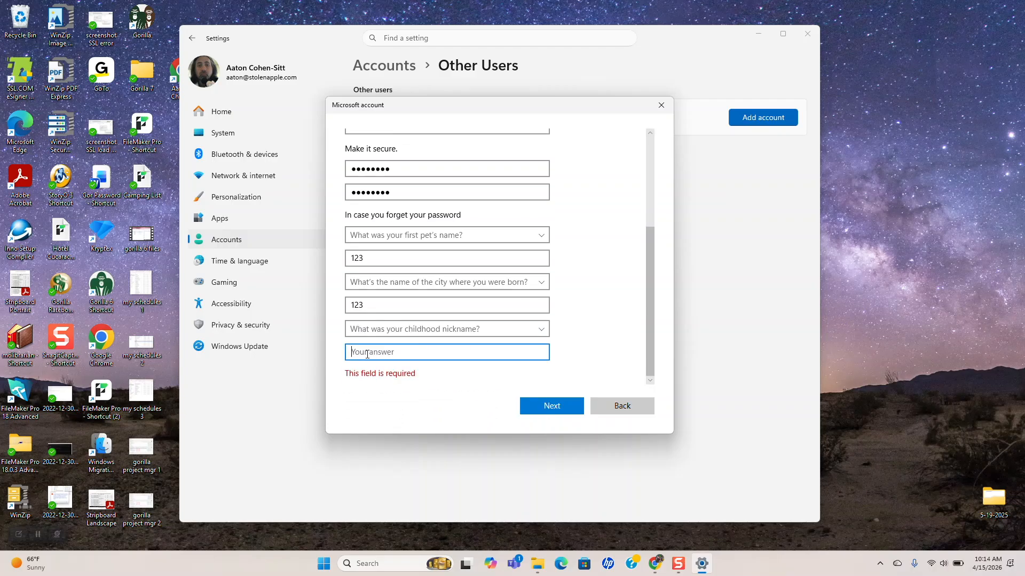
pyautogui.write('123')
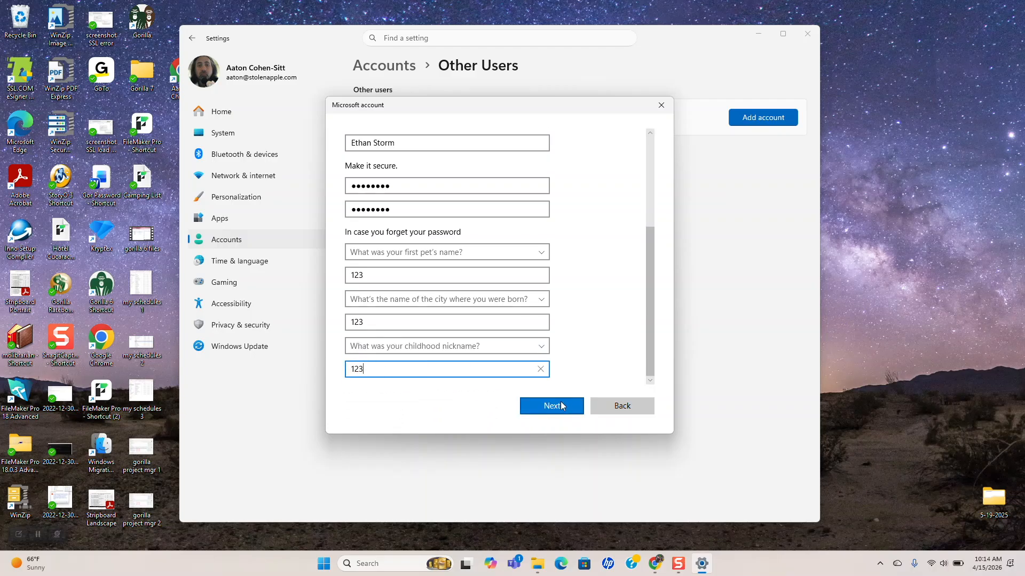
pyautogui.click(564, 406)
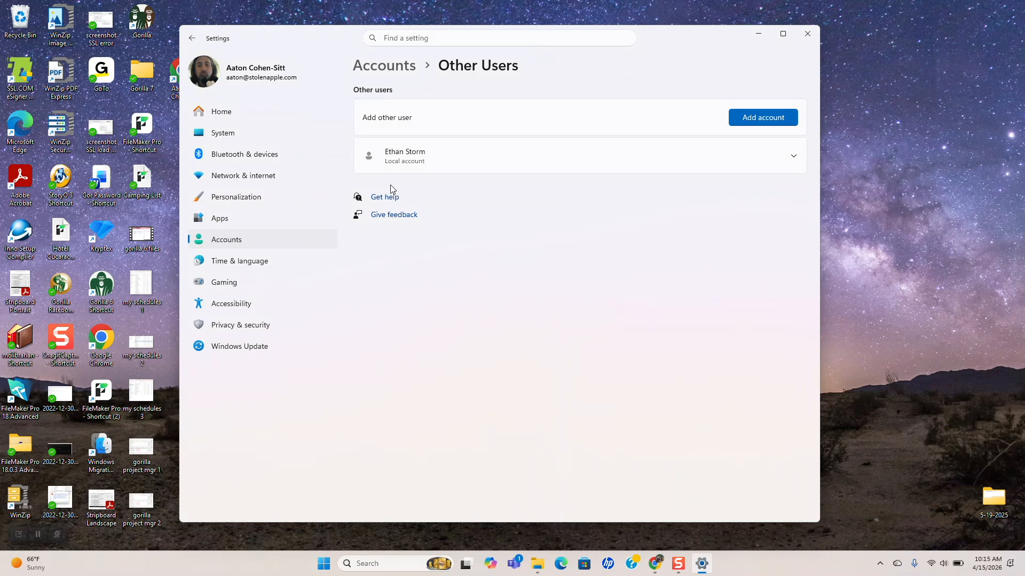
# Close Settings and open the RAVEN (D:) drive, selecting its HPSCANS folder
pyautogui.click(807, 35)
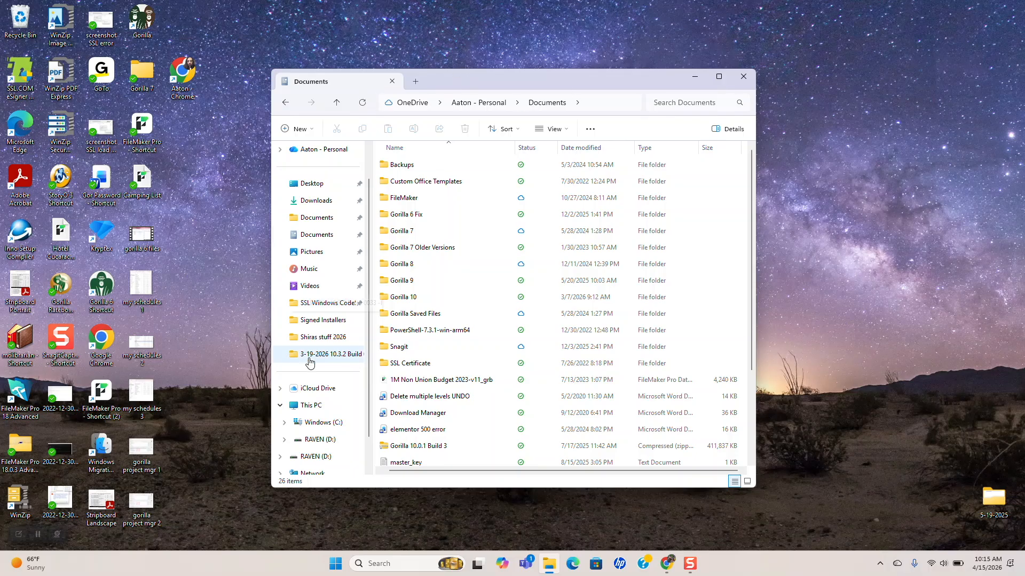
pyautogui.click(315, 440)
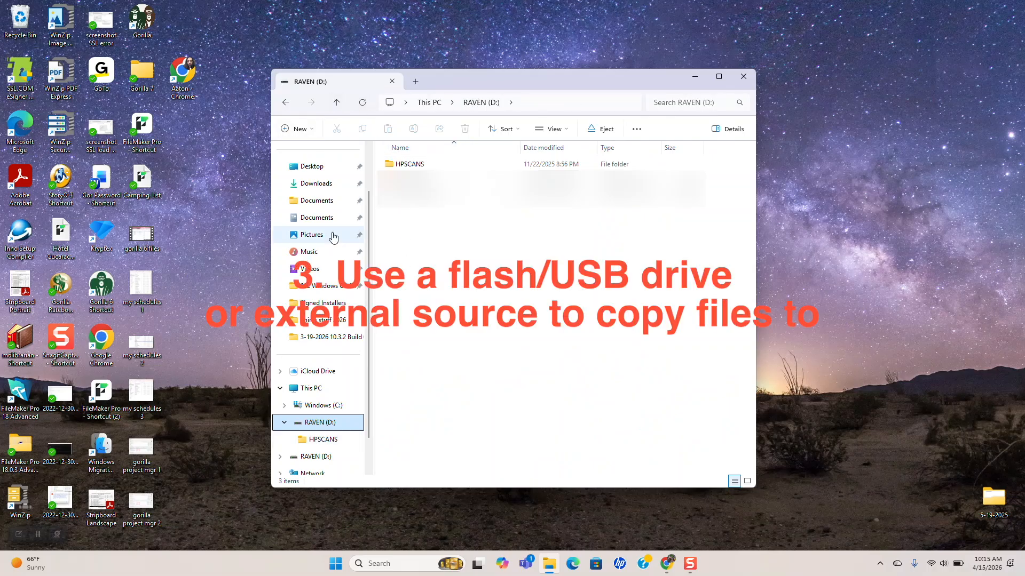
pyautogui.click(408, 165)
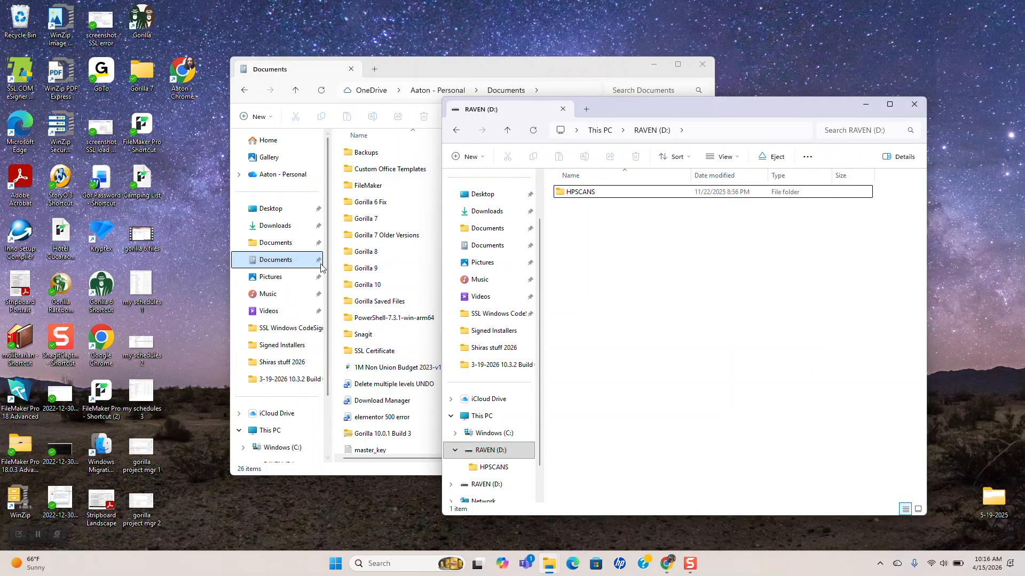
# Move the Documents window left, open its Gorilla 10 folder, and return to the RAVEN (D:) window
pyautogui.click(351, 287)
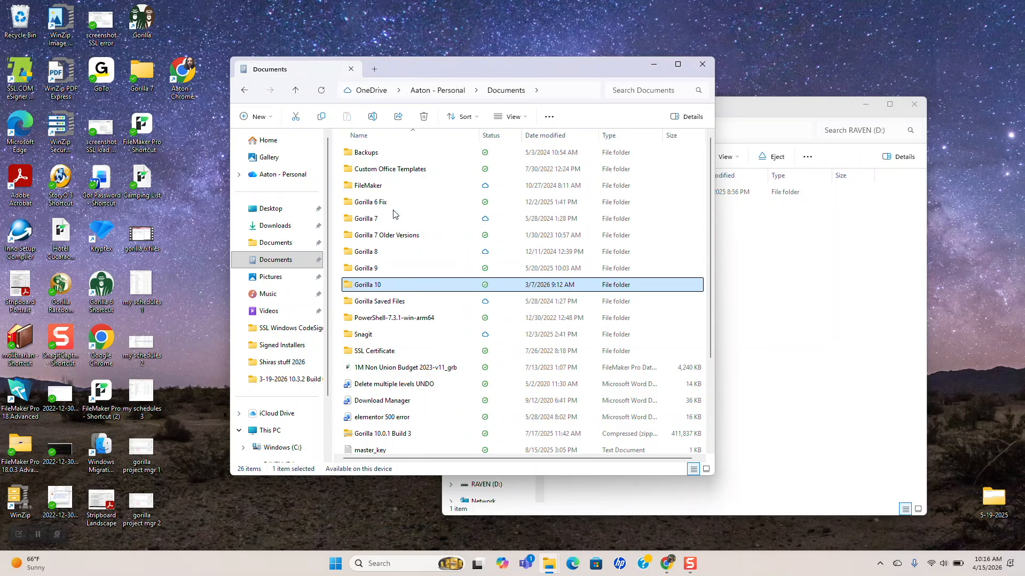
pyautogui.moveTo(450, 70); pyautogui.dragTo(321, 52)
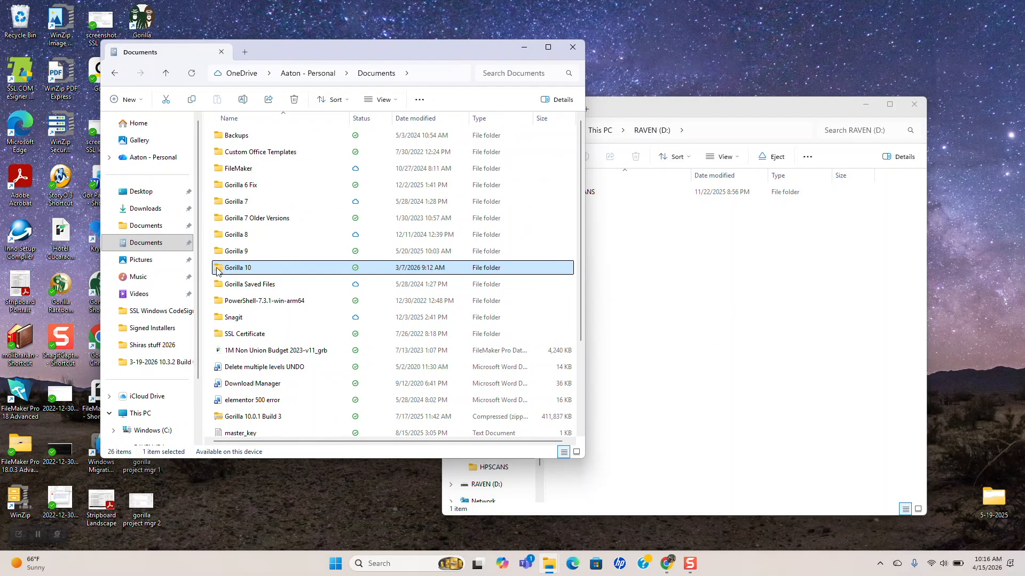
pyautogui.doubleClick(221, 272)
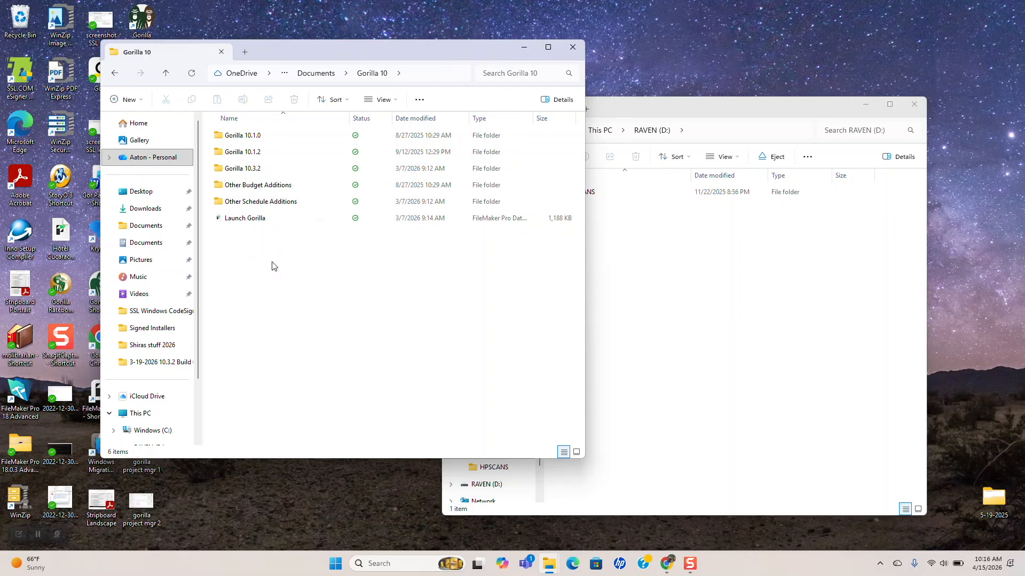
pyautogui.click(693, 321)
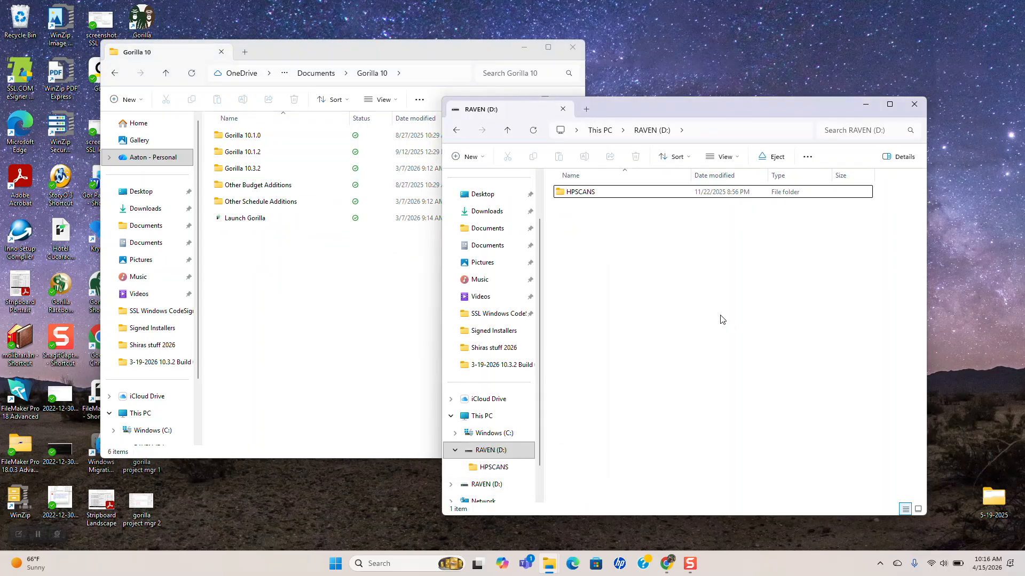
# Create a new folder named 'Gorilla 10' on RAVEN (D:) and open it
pyautogui.click(476, 157)
pyautogui.click(478, 180)
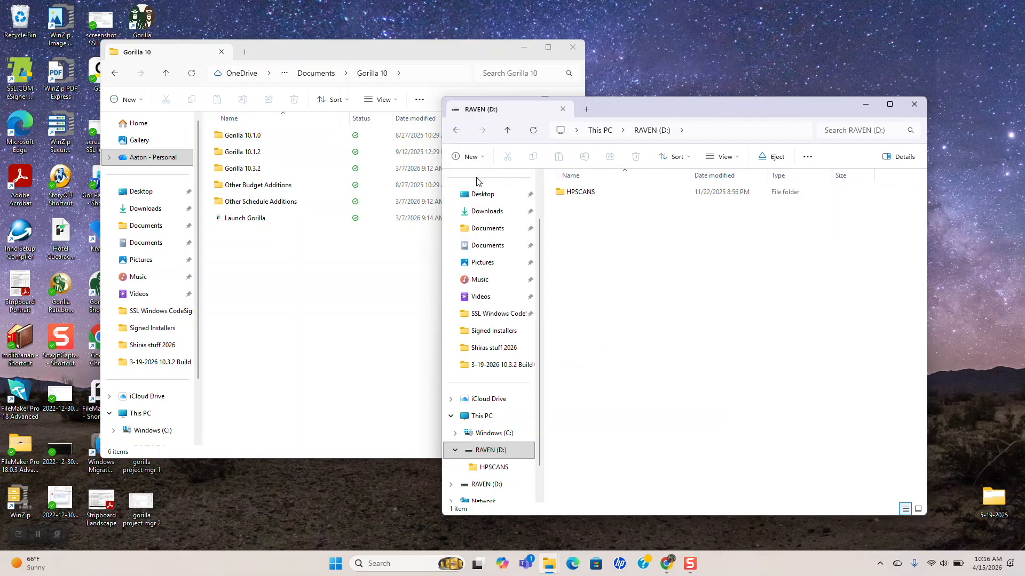
pyautogui.write('G')
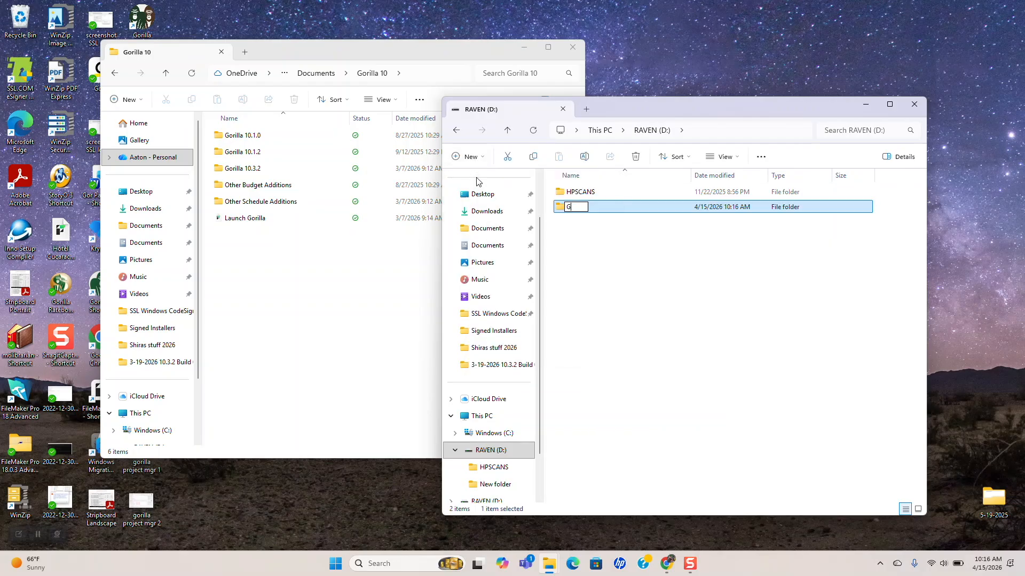
pyautogui.write('orilla 10')
pyautogui.press('Return')
pyautogui.doubleClick(562, 193)
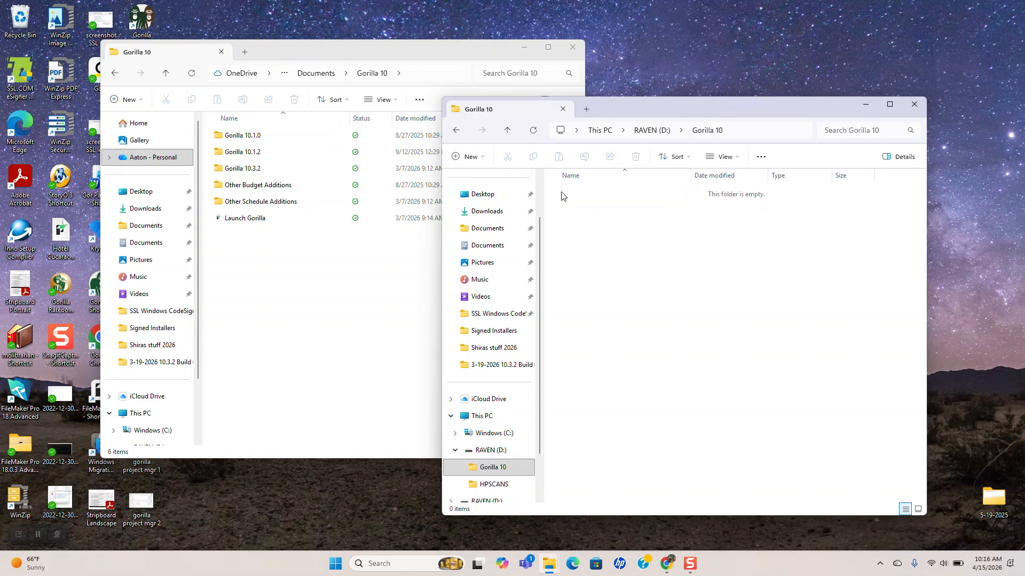
# Copy Gorilla 10.3.2, Other Budget Additions, Other Schedule Additions and Launch Gorilla into it, then go back to the drive root
pyautogui.click(221, 171)
pyautogui.moveTo(220, 171); pyautogui.dragTo(636, 265)
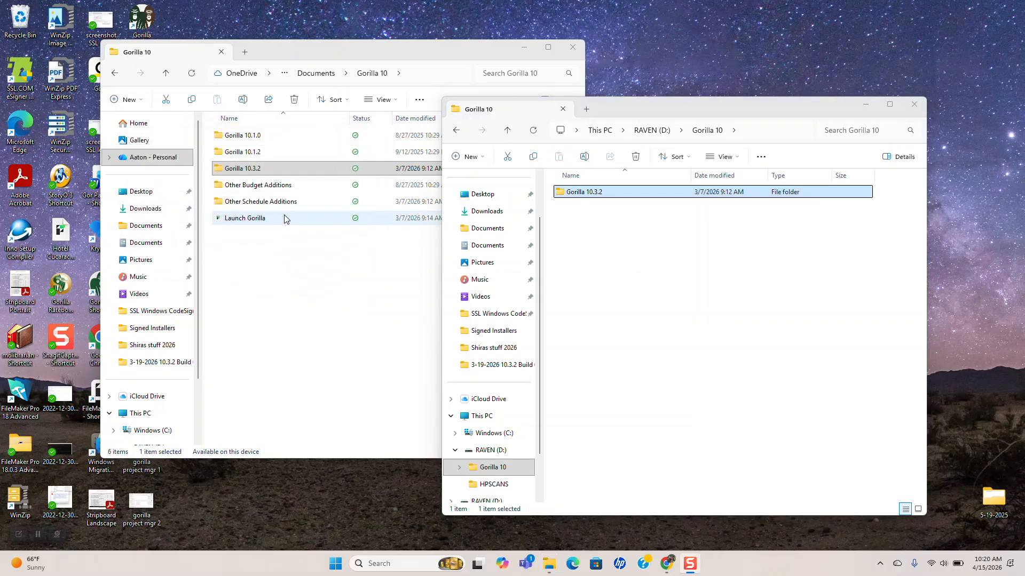
pyautogui.click(218, 187)
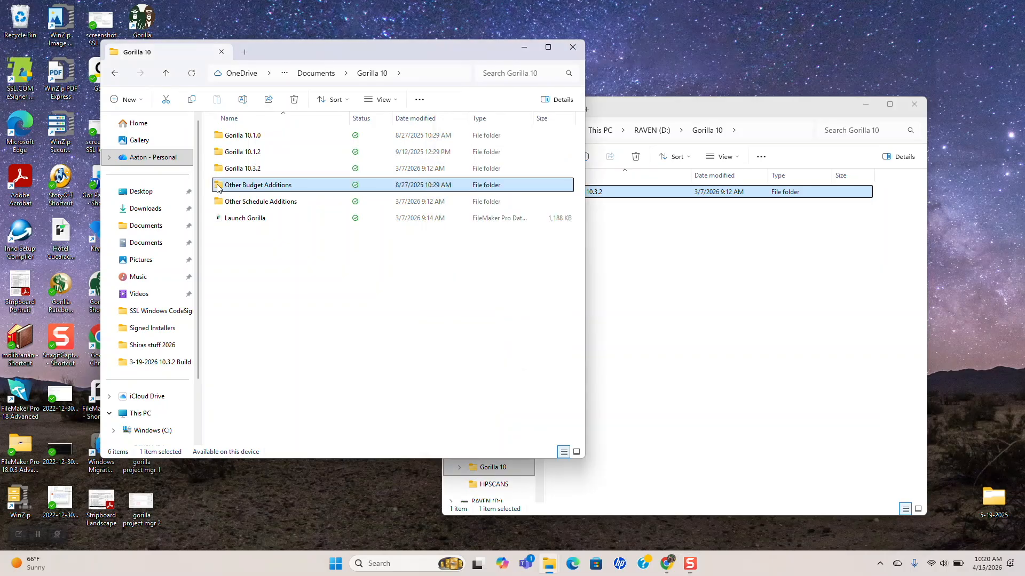
pyautogui.keyDown('ctrl'); pyautogui.click(218, 202); pyautogui.keyUp('ctrl')
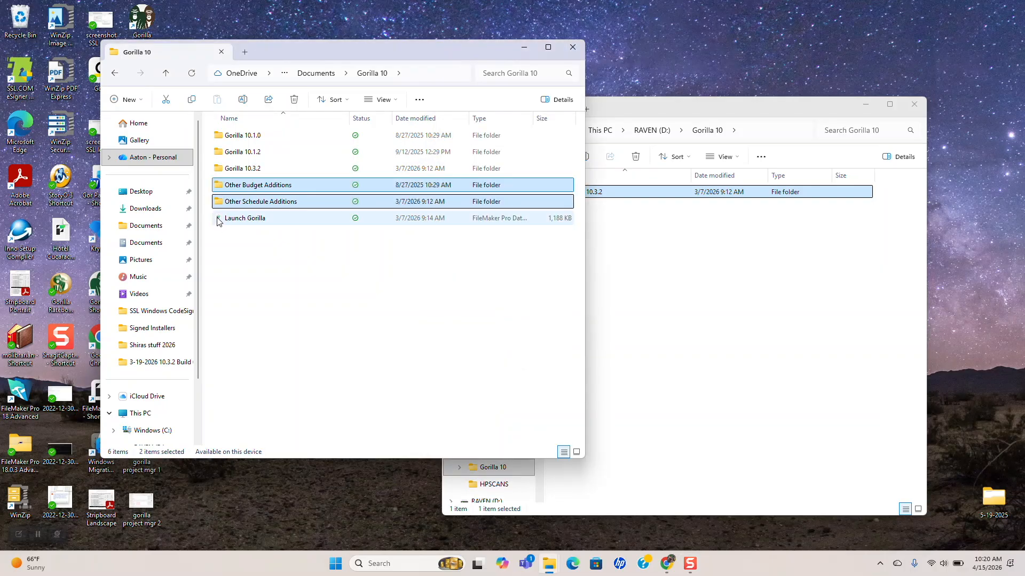
pyautogui.keyDown('ctrl'); pyautogui.click(218, 220); pyautogui.keyUp('ctrl')
pyautogui.moveTo(219, 188); pyautogui.dragTo(647, 294)
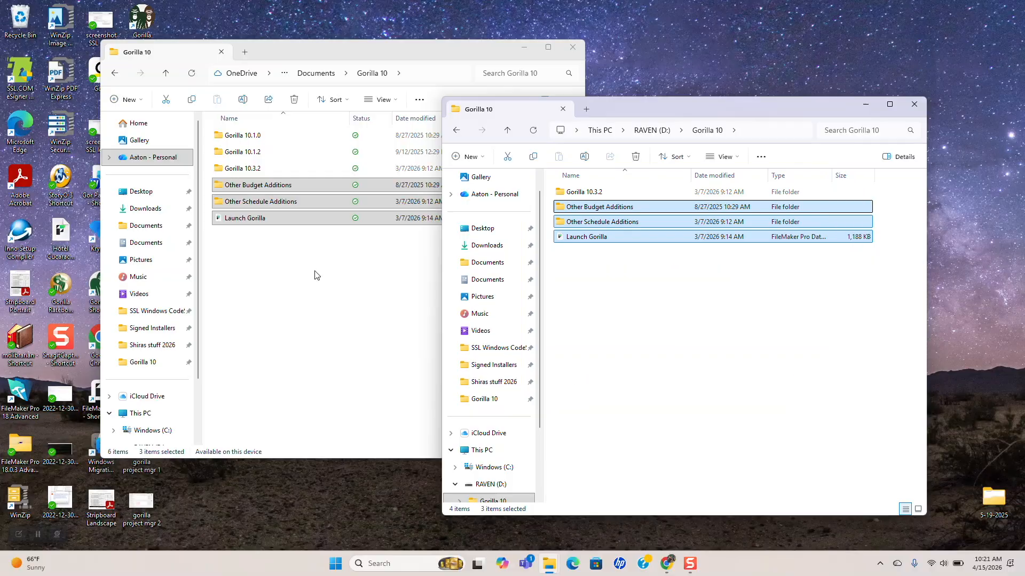
pyautogui.click(315, 275)
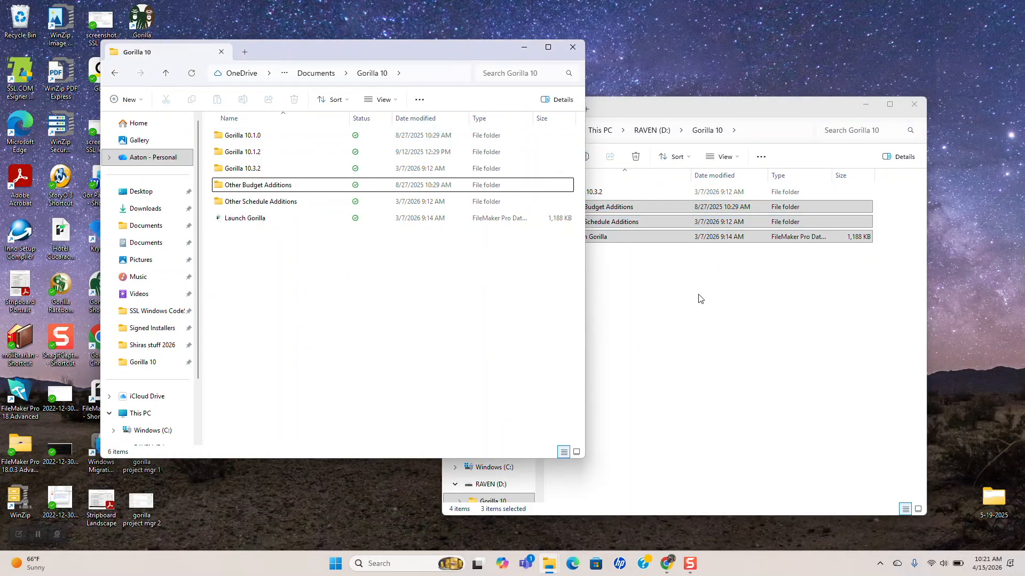
pyautogui.click(700, 298)
pyautogui.click(458, 131)
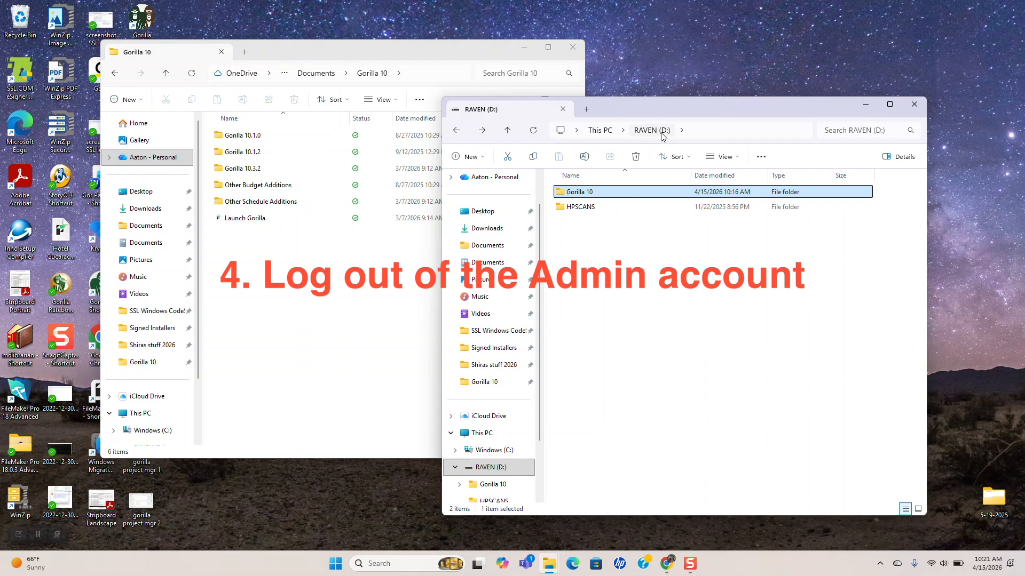
# Return the left window to Documents, then open a new File Explorer window at Home and select Documents
pyautogui.click(222, 304)
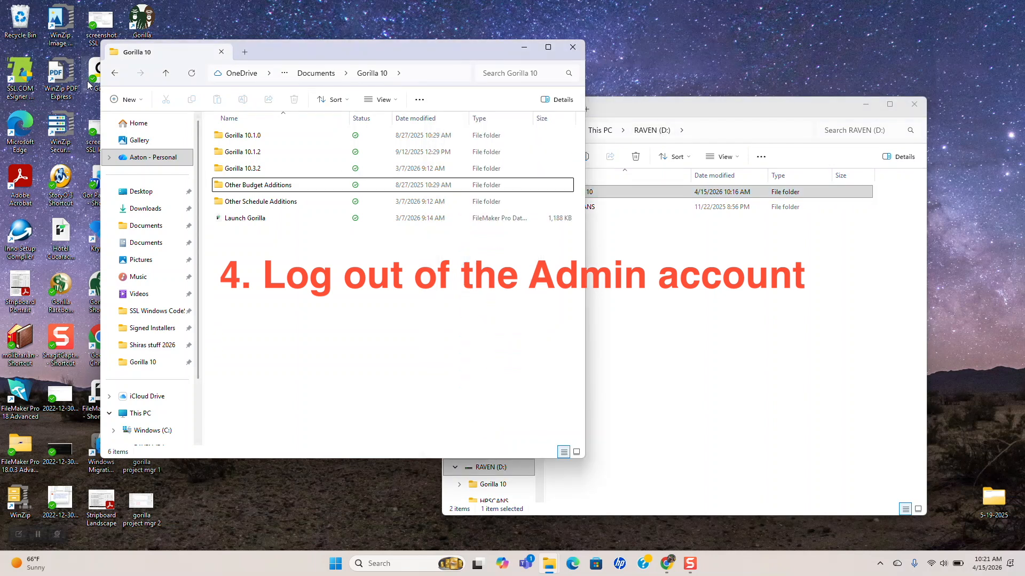
pyautogui.click(114, 76)
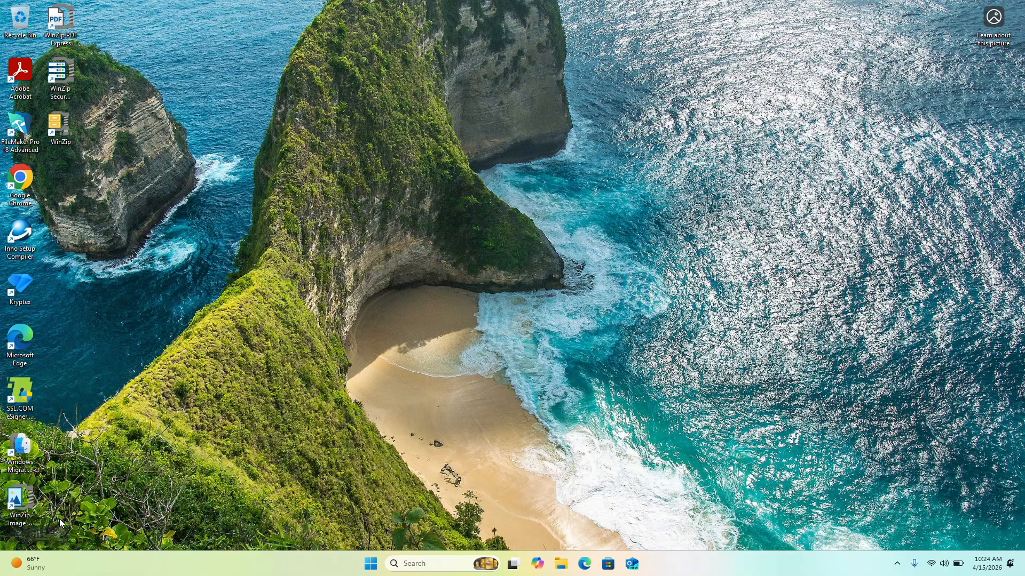
pyautogui.click(560, 564)
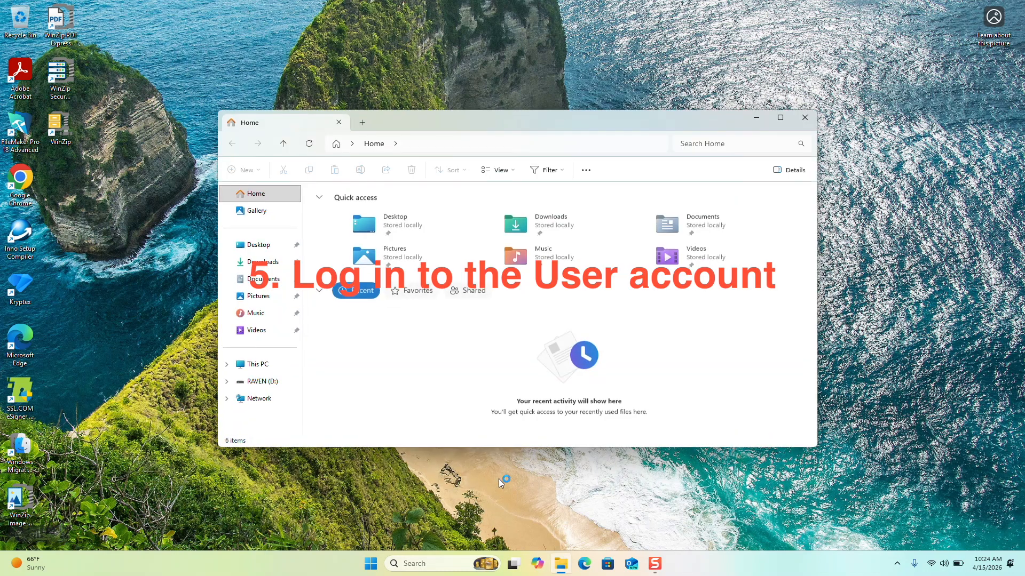
pyautogui.moveTo(446, 120); pyautogui.dragTo(453, 53)
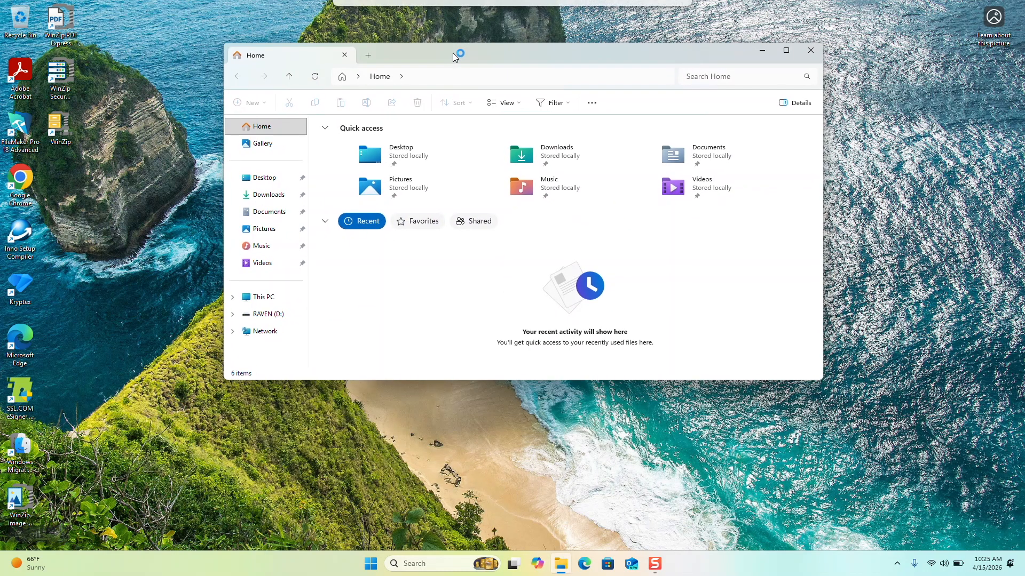
pyautogui.click(260, 219)
# Open RAVEN (D:) in a separate window and drag its Gorilla 10 folder into Documents
pyautogui.rightClick(254, 330)
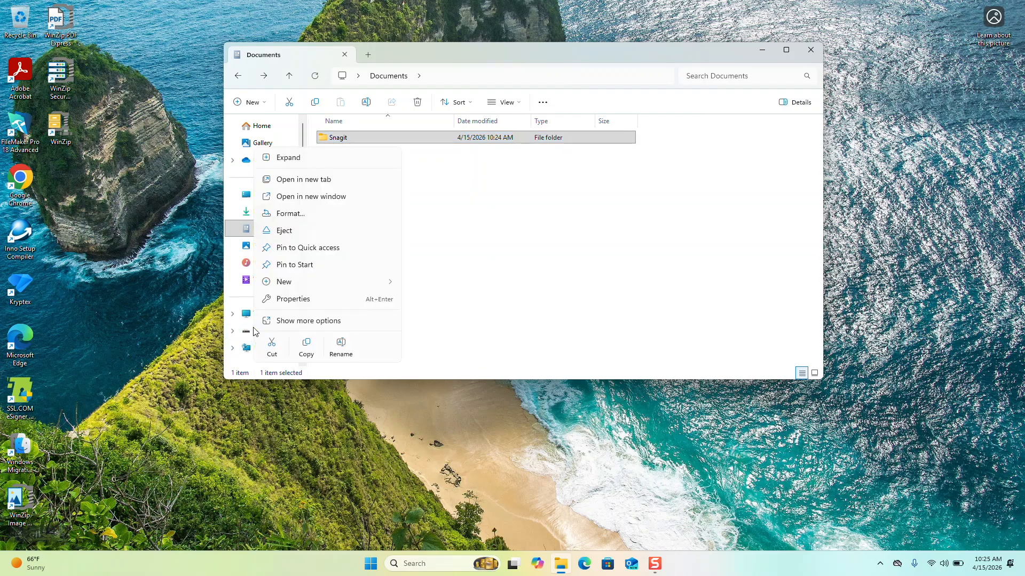
pyautogui.click(295, 196)
pyautogui.moveTo(417, 79); pyautogui.dragTo(631, 203)
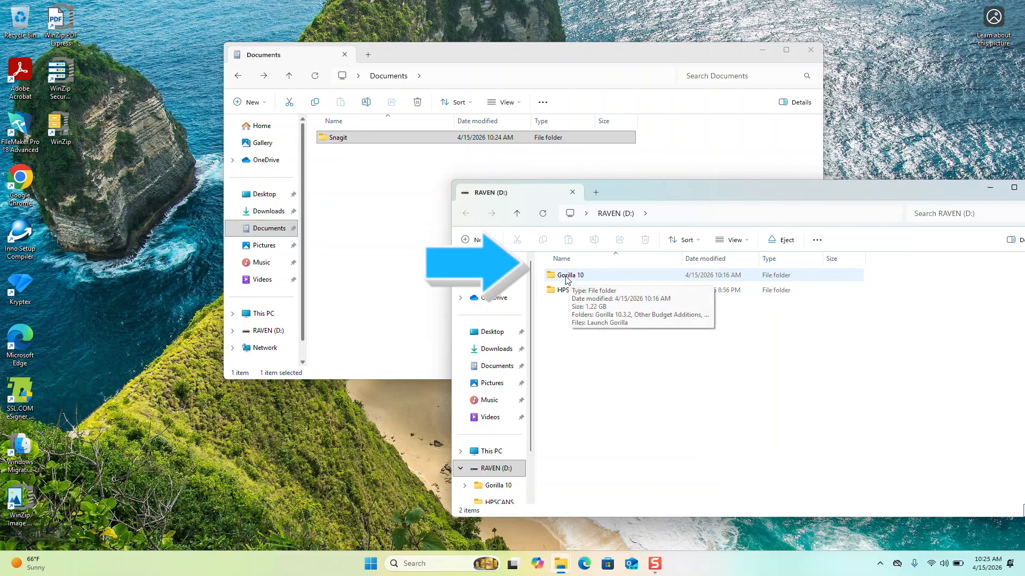
pyautogui.moveTo(568, 277); pyautogui.dragTo(387, 222)
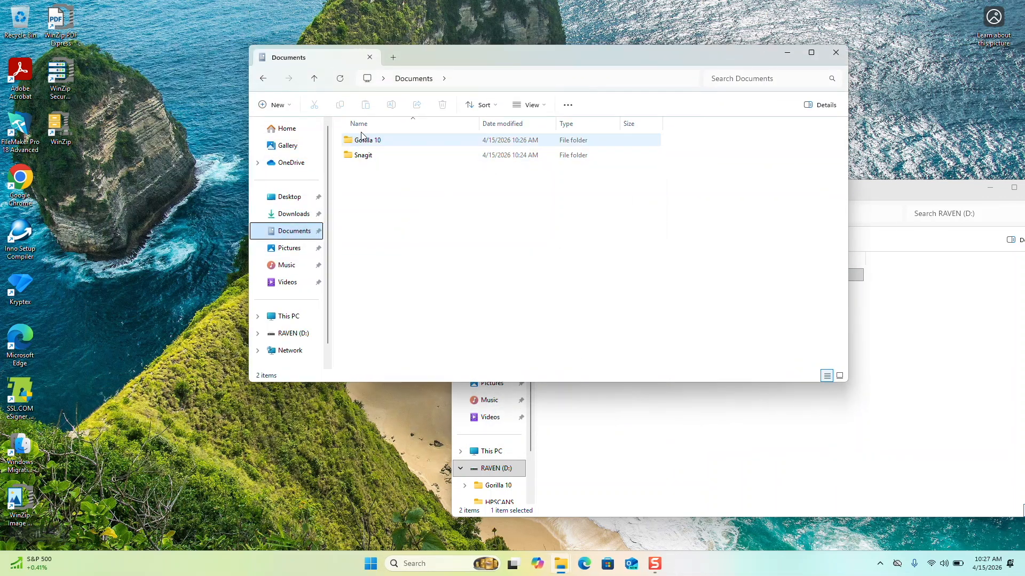
# Open the Gorilla 10 folder and run the Launch Gorilla file
pyautogui.doubleClick(360, 140)
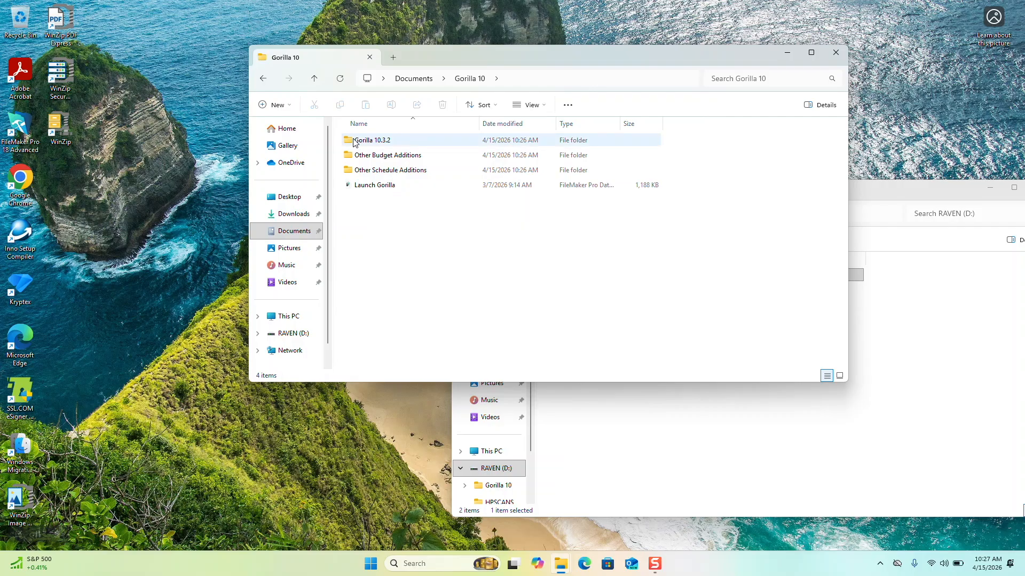
pyautogui.click(356, 186)
pyautogui.doubleClick(353, 185)
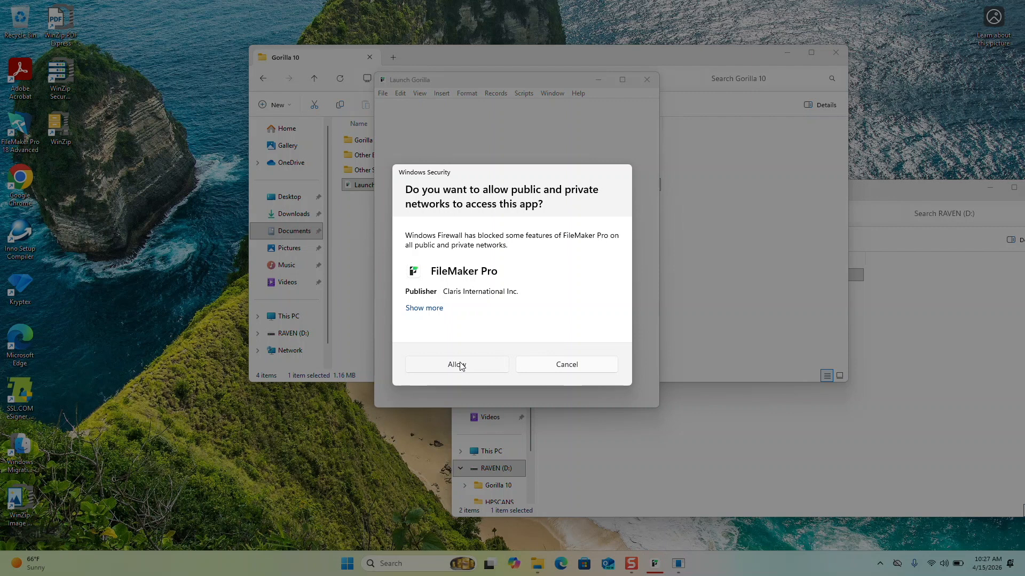
# Allow FileMaker Pro through the firewall, accept the license agreement, and register the Combo Pack
pyautogui.click(458, 366)
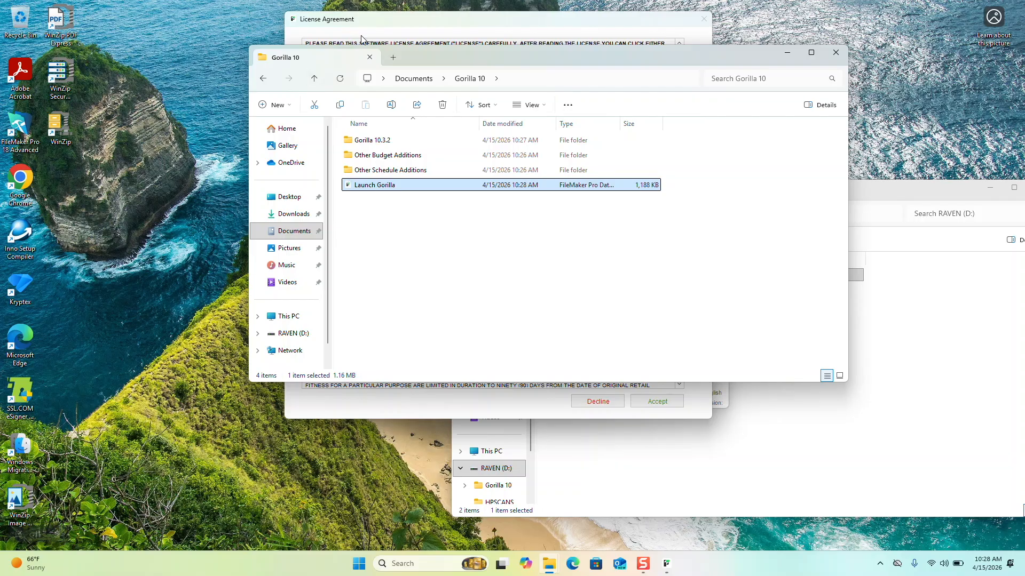
pyautogui.moveTo(427, 53); pyautogui.dragTo(258, 159)
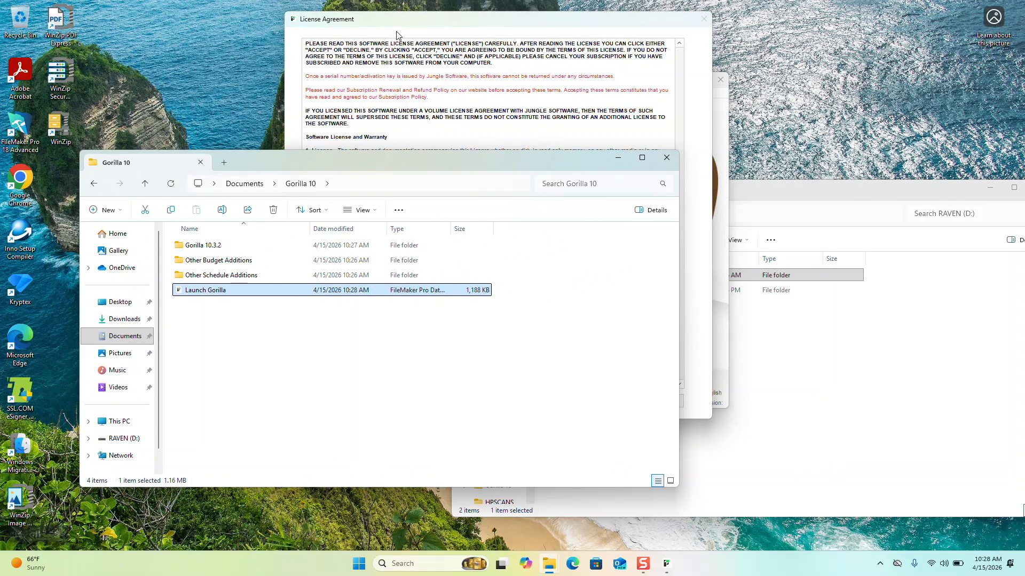
pyautogui.click(401, 20)
pyautogui.click(667, 401)
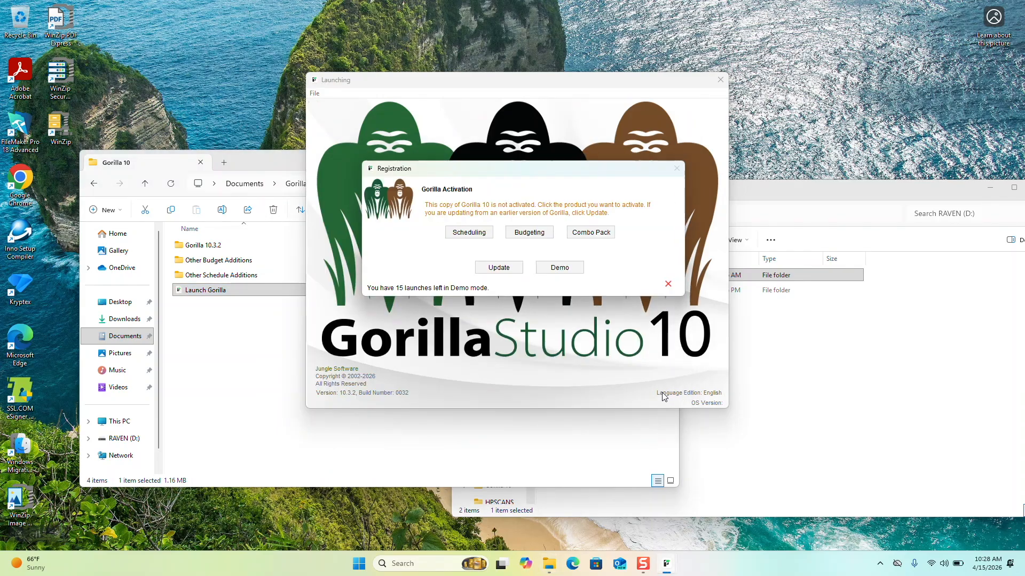
pyautogui.click(595, 234)
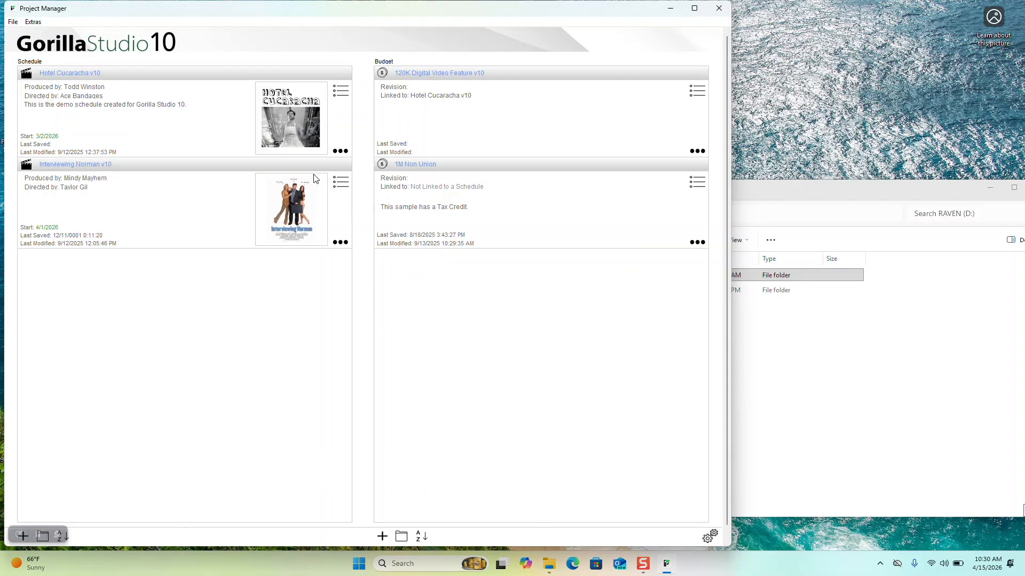
# Change the Hotel Cucaracha v10 schedule's name to the new user's name in its Info details
pyautogui.click(340, 151)
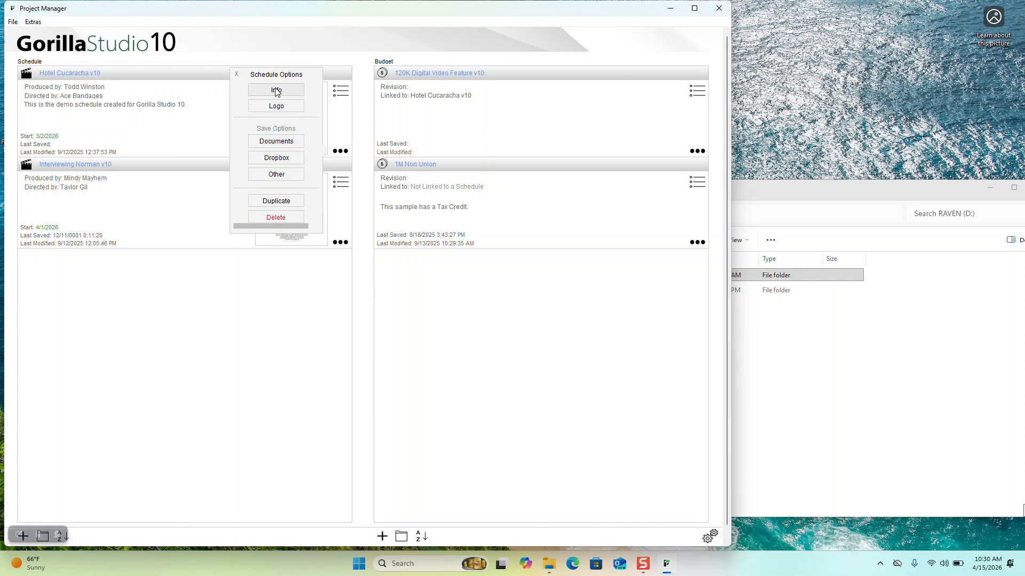
pyautogui.click(276, 90)
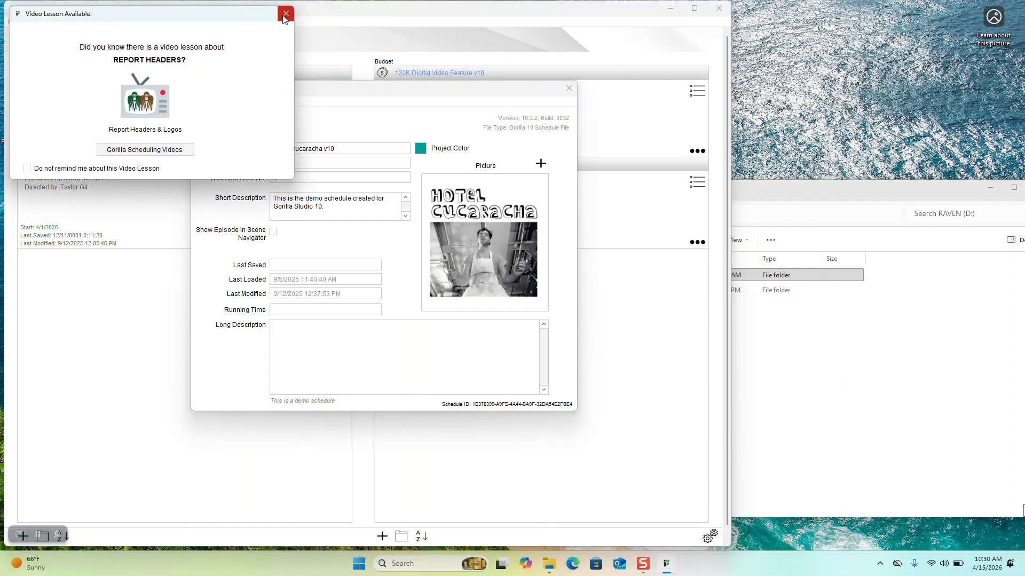
pyautogui.click(286, 13)
pyautogui.moveTo(323, 149); pyautogui.dragTo(276, 148)
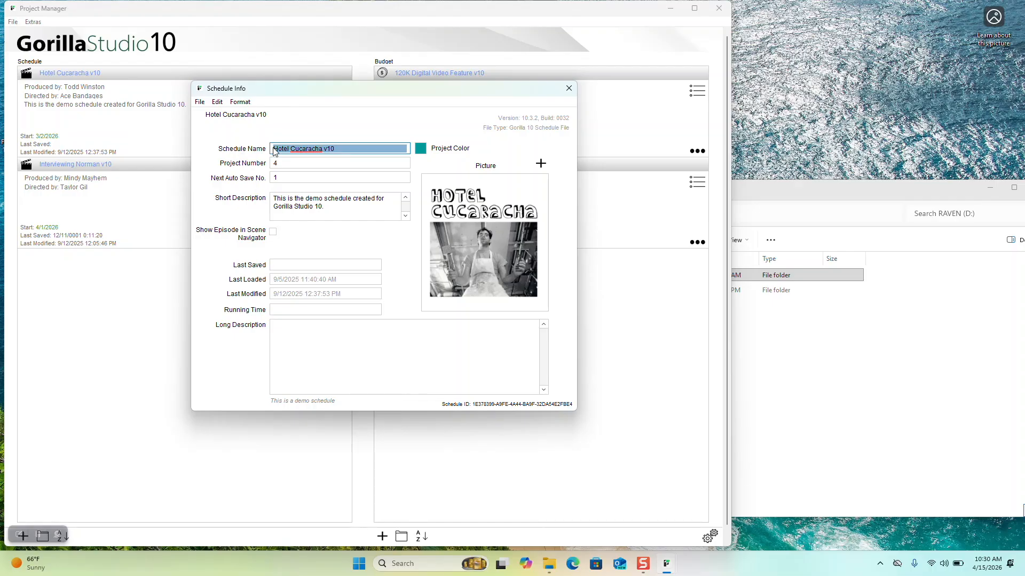
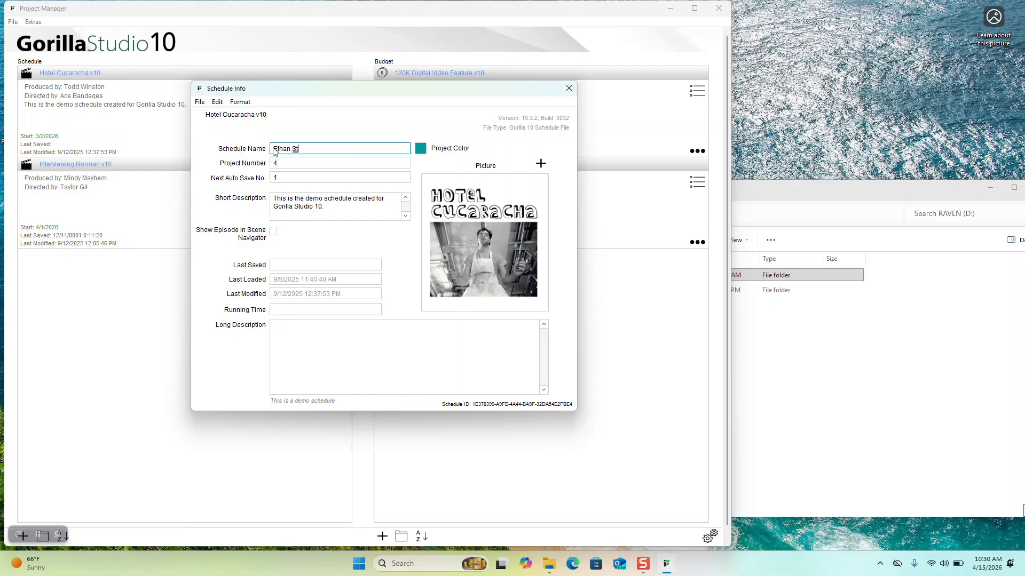
pyautogui.click(569, 88)
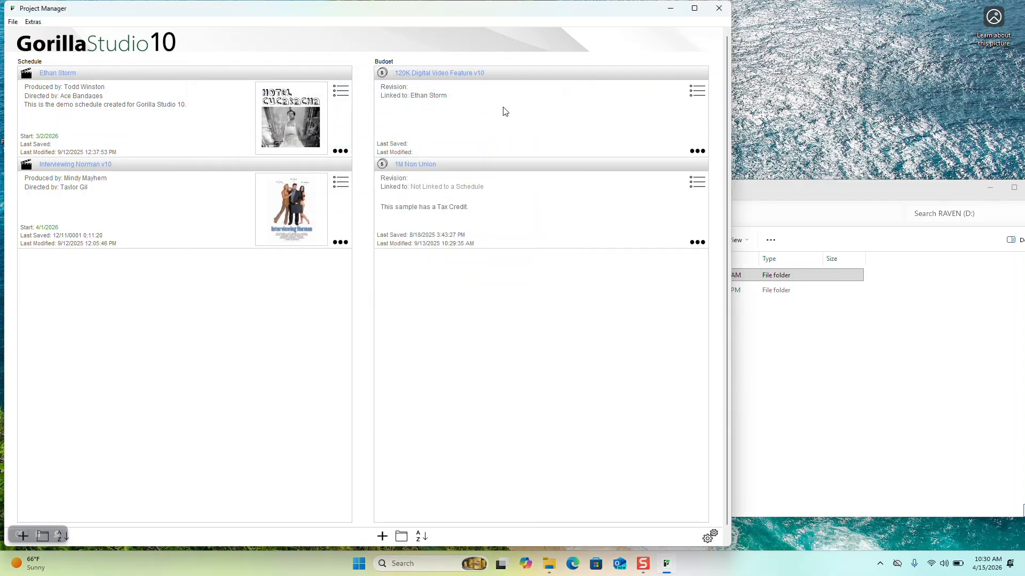
pyautogui.click(340, 152)
# Save the renamed schedule under its new name to the Documents location
pyautogui.click(274, 141)
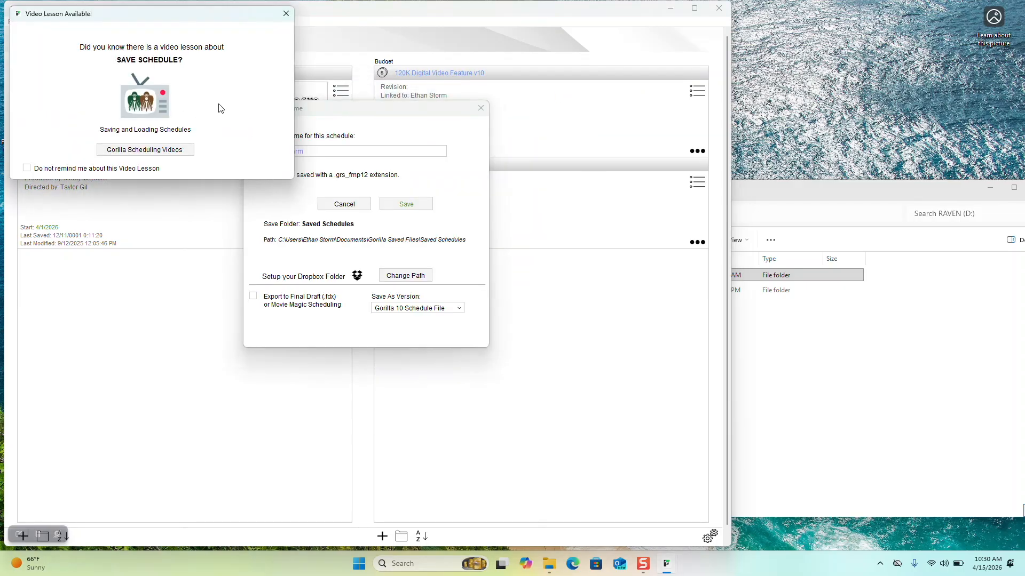
pyautogui.click(287, 15)
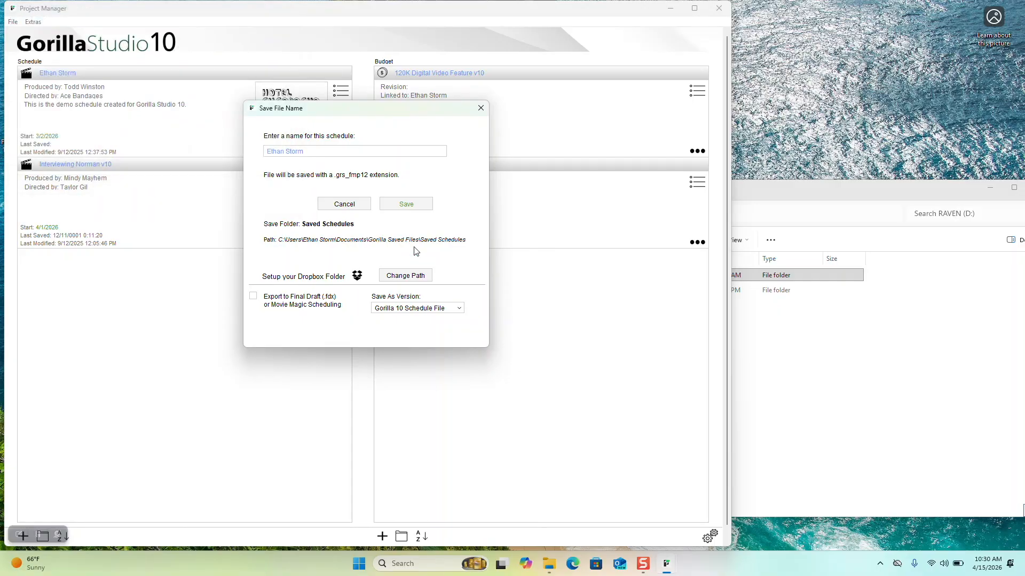
pyautogui.click(406, 205)
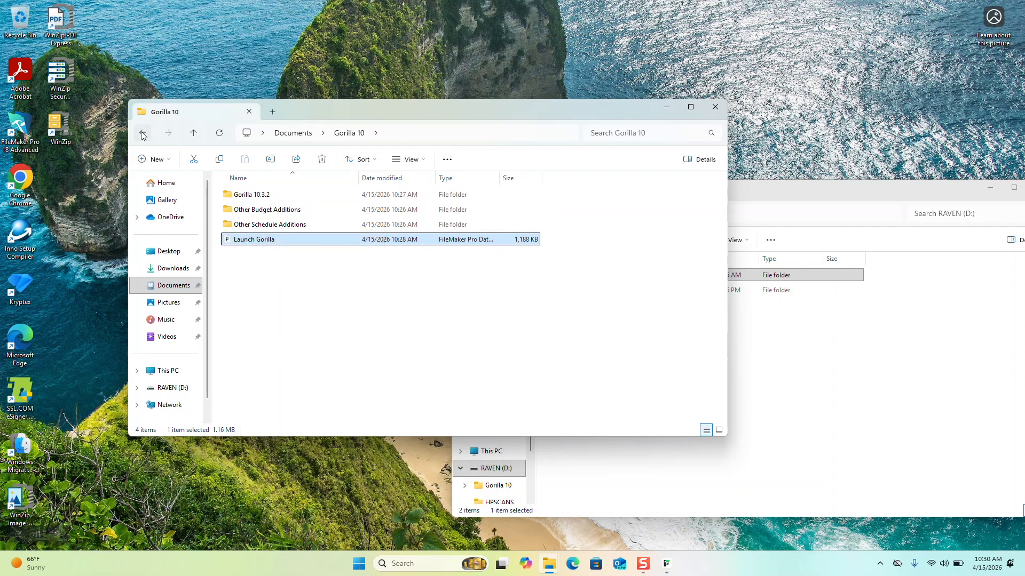
# Go back to Documents and open Gorilla Saved Files, then Saved Schedules
pyautogui.click(142, 133)
pyautogui.doubleClick(230, 230)
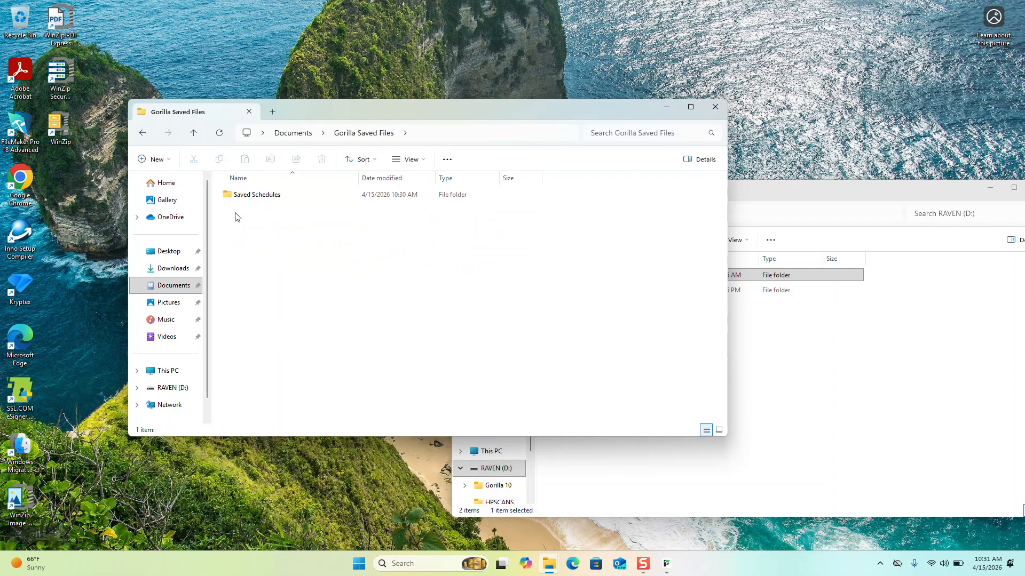
pyautogui.doubleClick(231, 196)
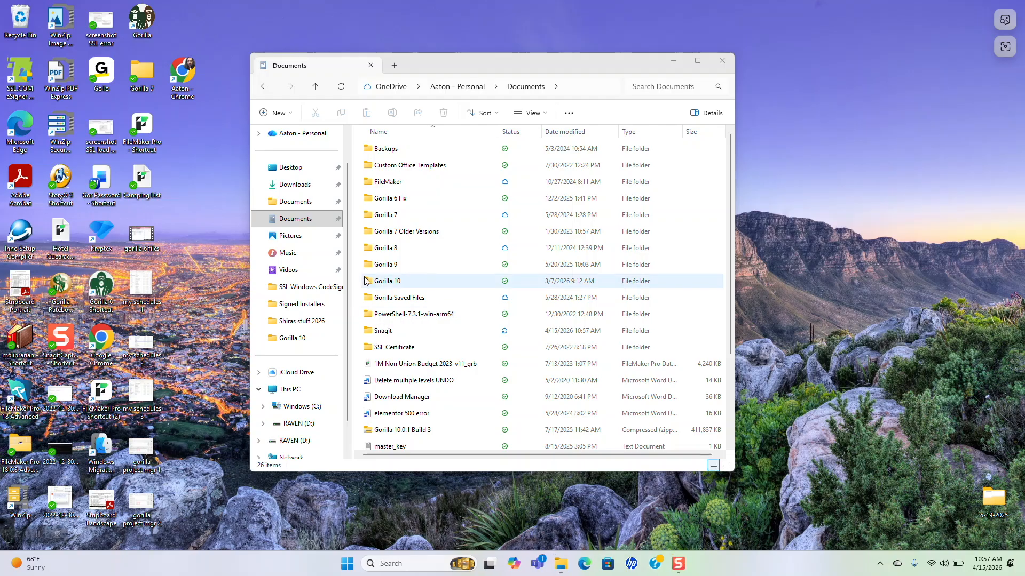
# Start Gorilla using the Launch Gorilla file inside the Gorilla 10 folder
pyautogui.doubleClick(369, 283)
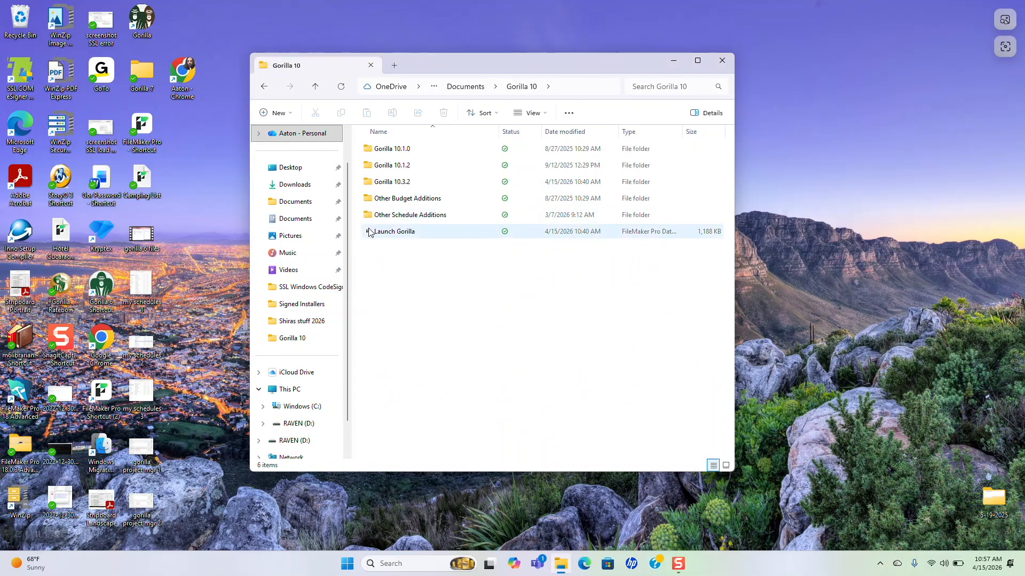
pyautogui.click(369, 235)
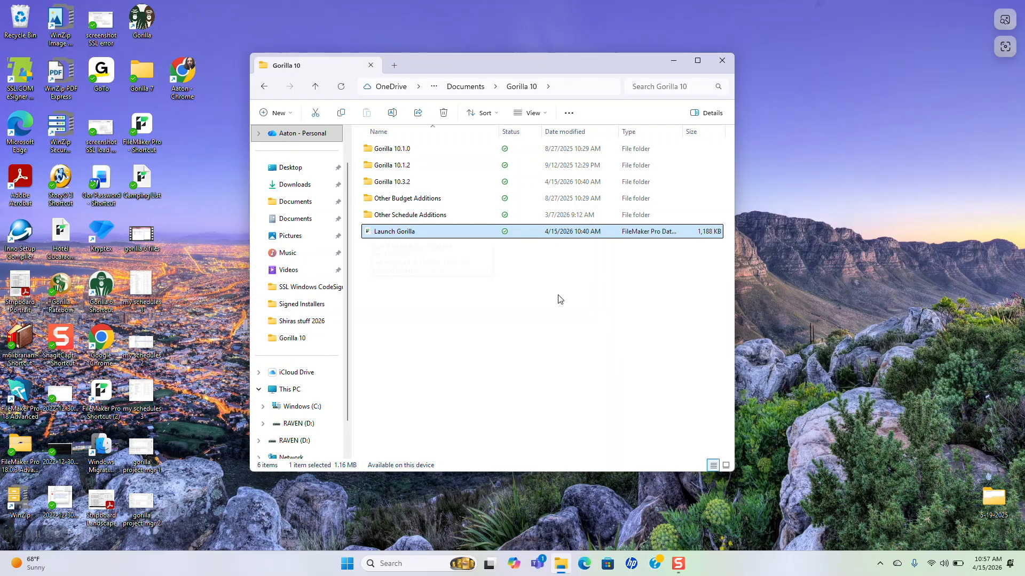
pyautogui.press('Return')
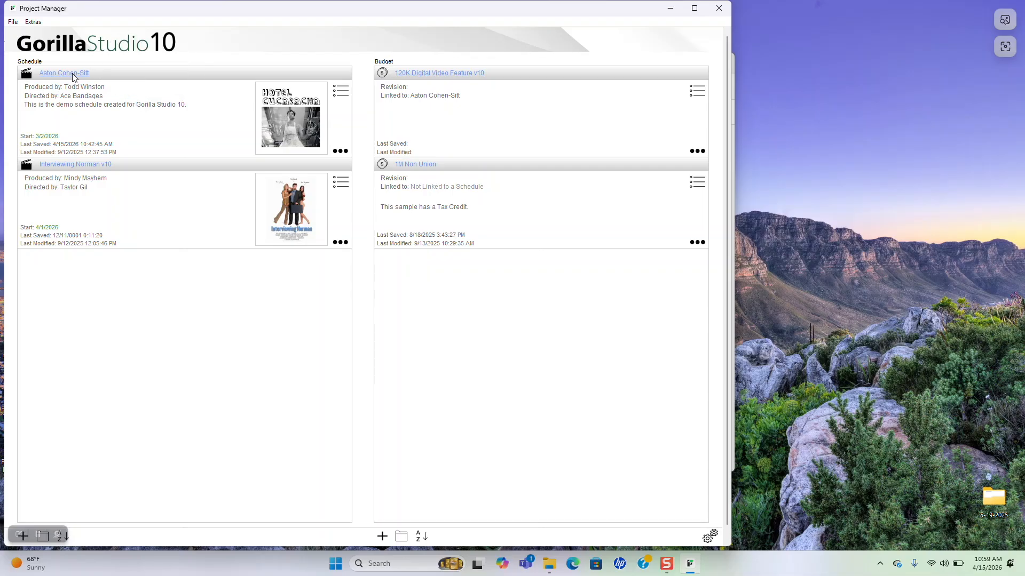
# Re-save the first schedule to Documents and select its 14,248 KB file in Saved Schedules
pyautogui.click(340, 151)
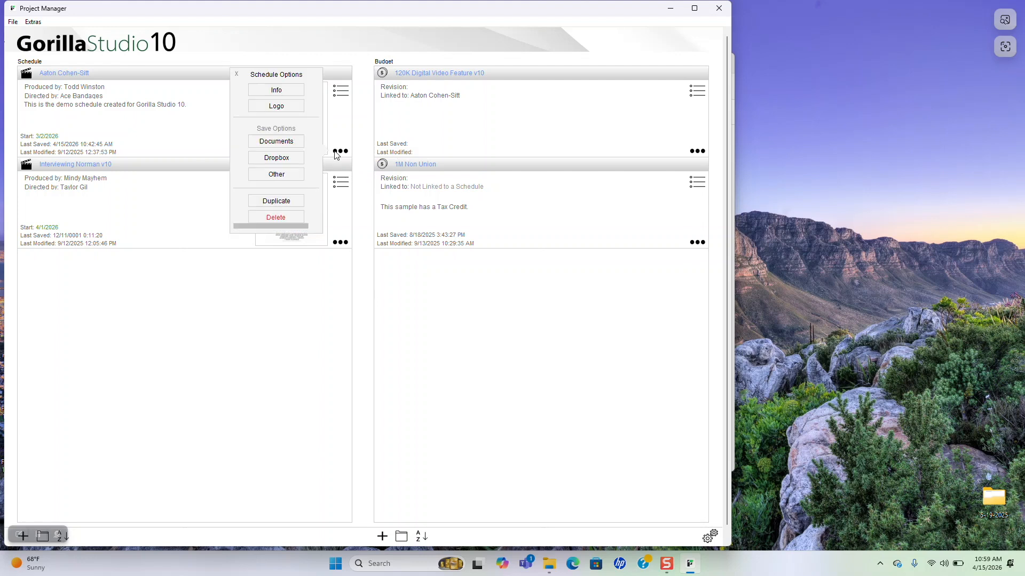
pyautogui.click(282, 145)
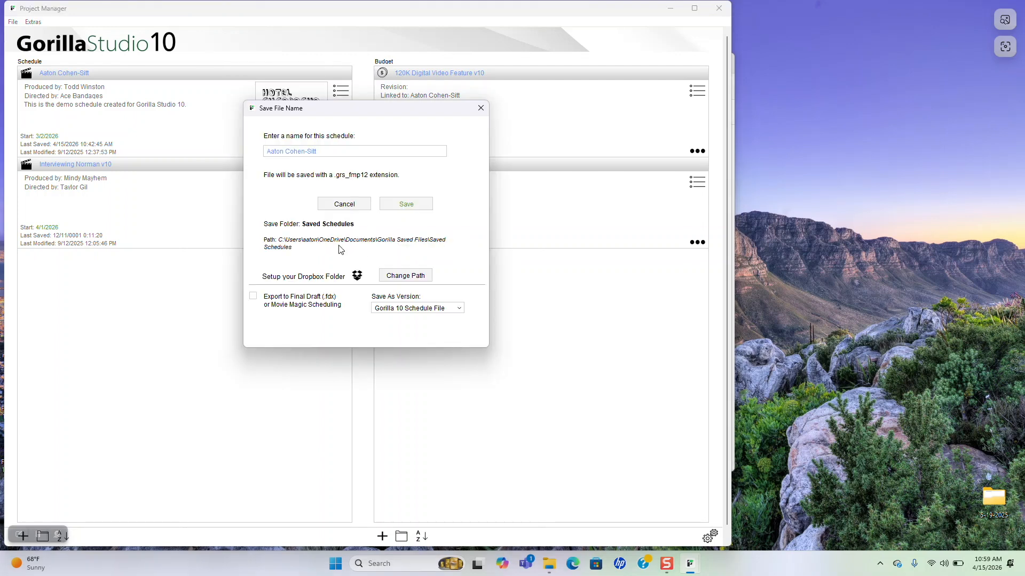
pyautogui.click(422, 205)
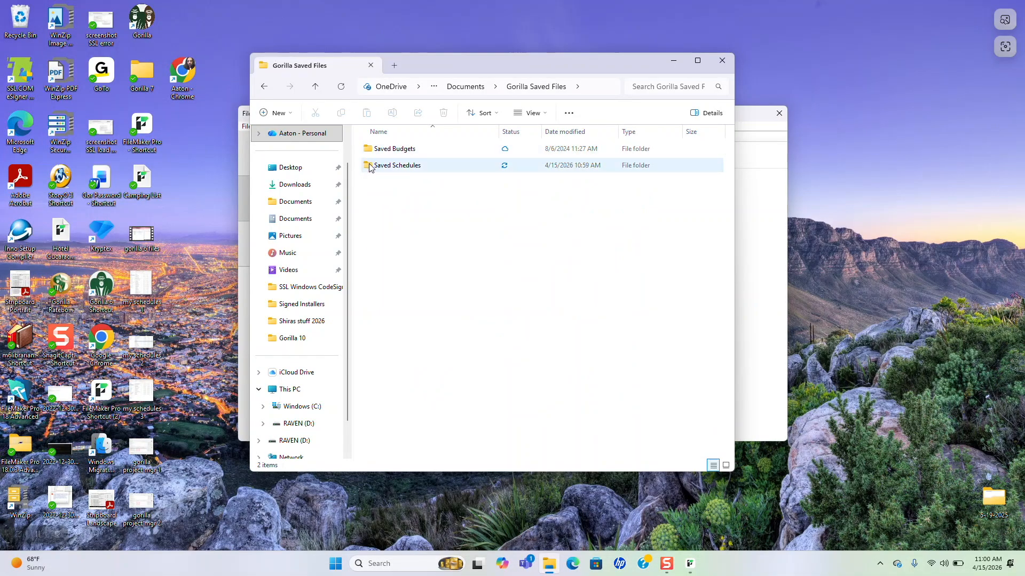
pyautogui.doubleClick(368, 167)
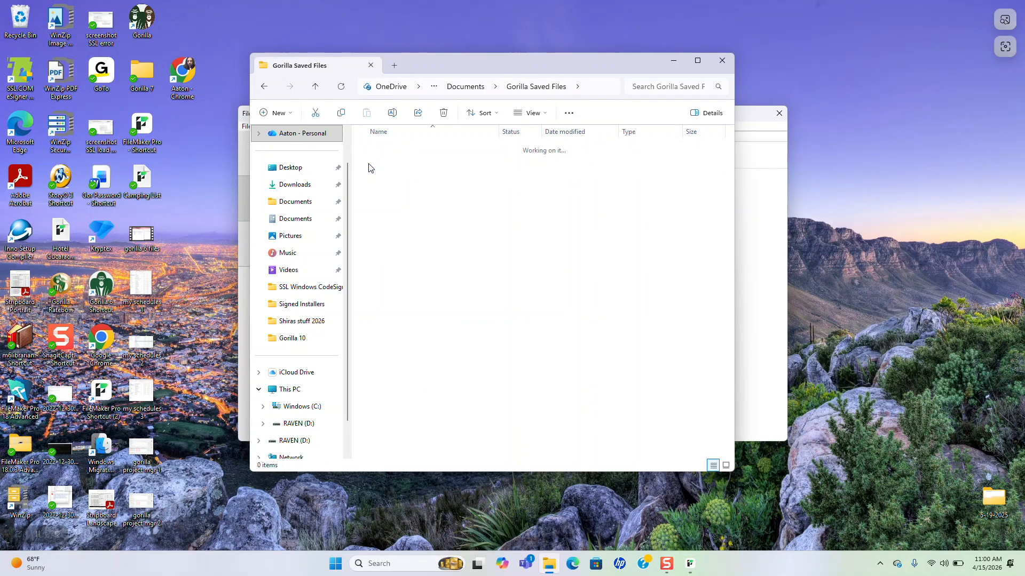
pyautogui.click(384, 149)
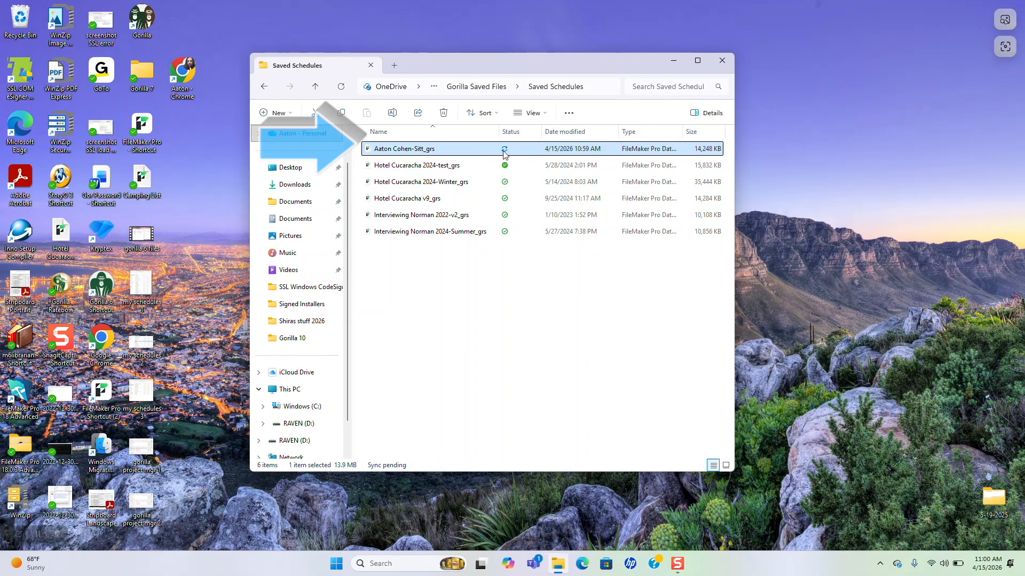